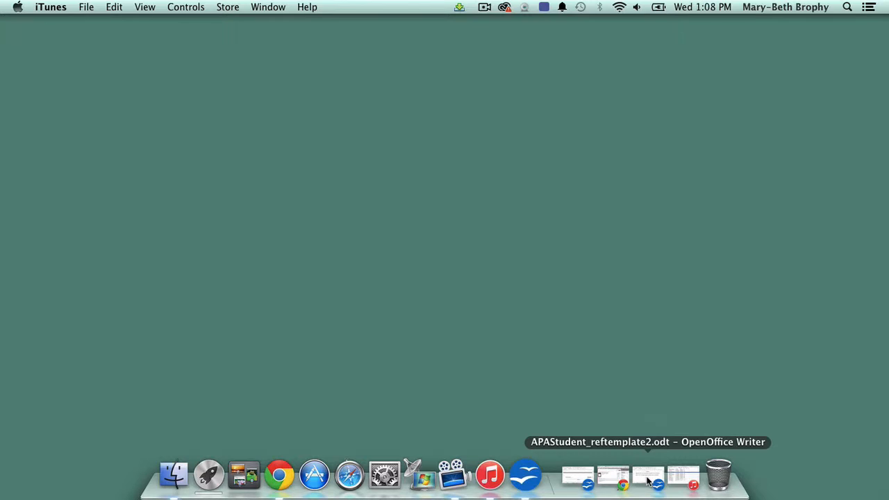
- Open APAStudent_reftemplate2.odt in OpenOffice Writer and place the cursor at the end of the second reference entry
click(647, 479)
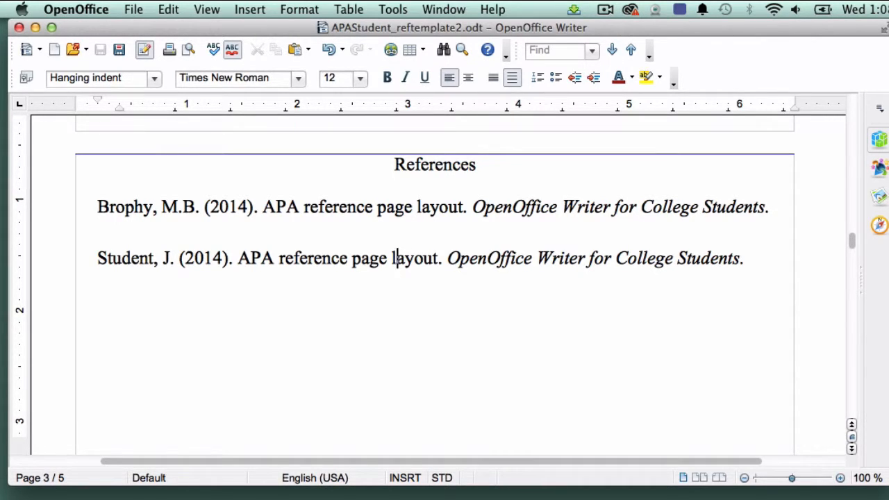
click(754, 268)
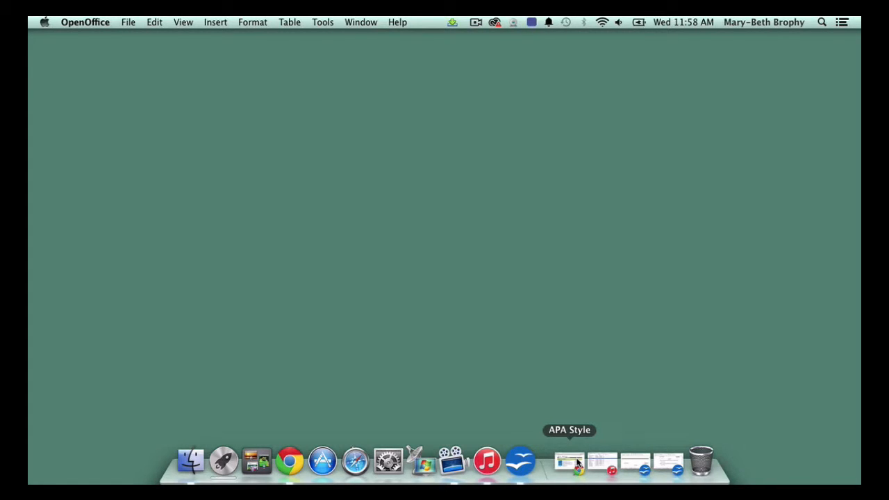
- Switch to the APA Style website in Chrome and open the Facebook entry under Quick Answers—References
click(577, 463)
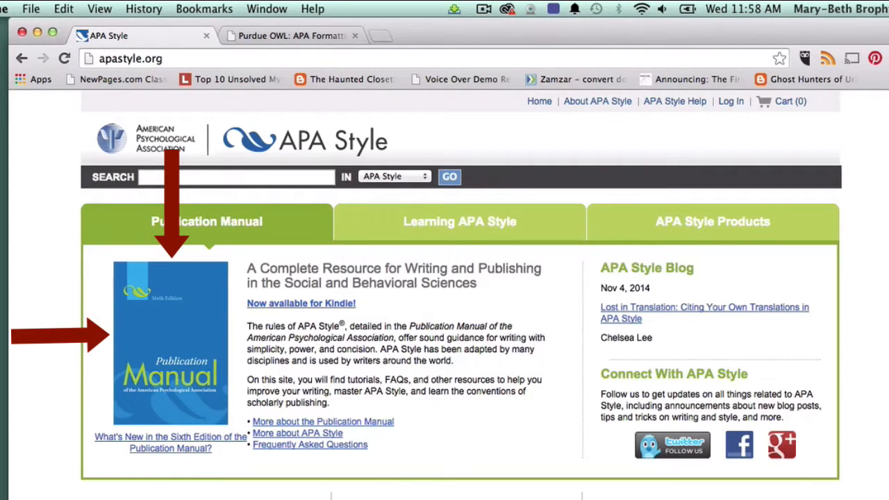
scroll(489, 419, down, 5)
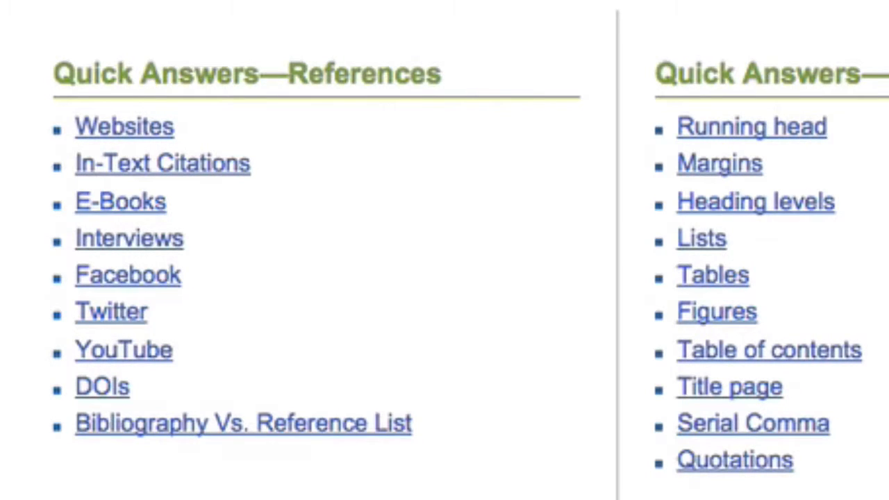
click(160, 284)
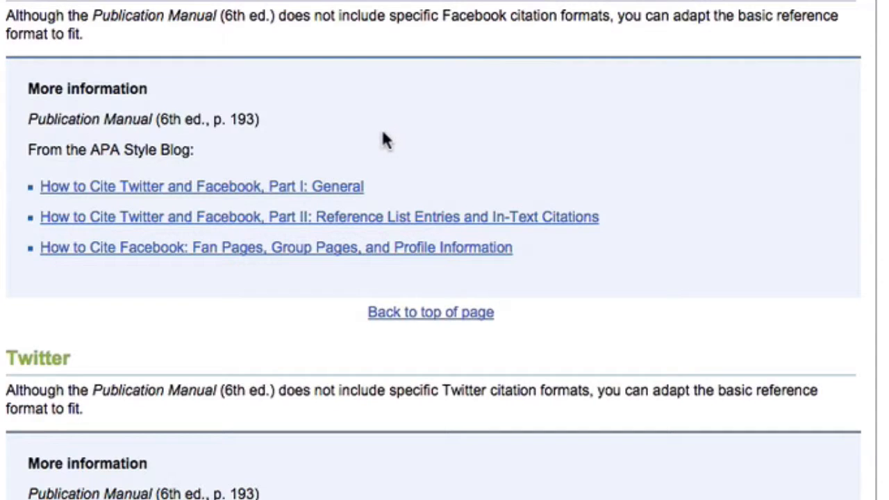
- Open the blog post "How to Cite Twitter and Facebook, Part II" and read through to its suggested reference list entries
click(248, 215)
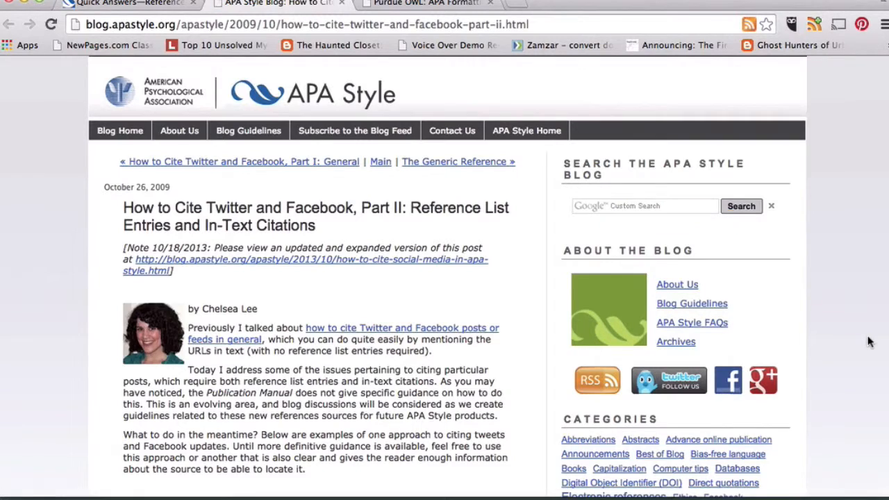
scroll(868, 341, down, 3)
scroll(868, 340, down, 2)
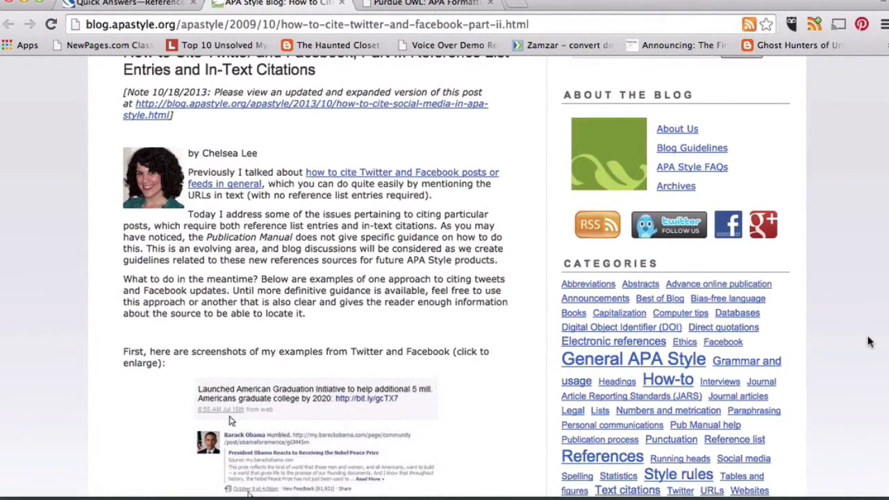
scroll(868, 341, down, 1)
scroll(869, 342, down, 1)
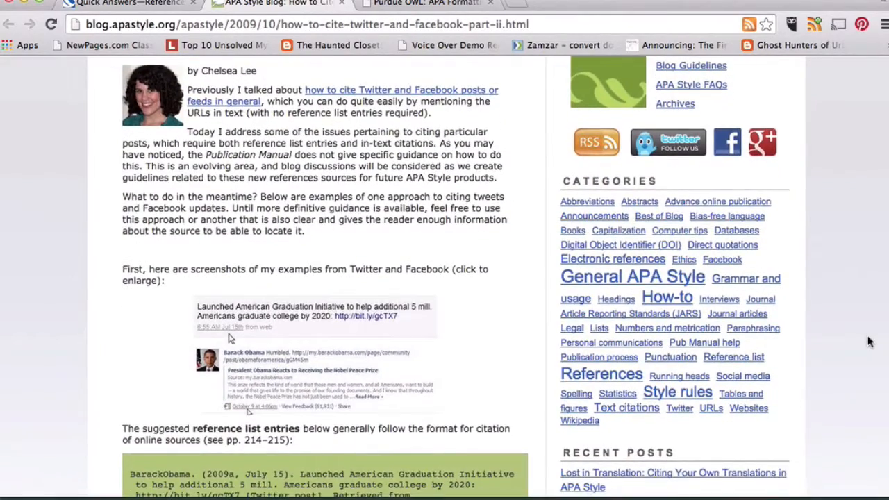
scroll(869, 342, down, 1)
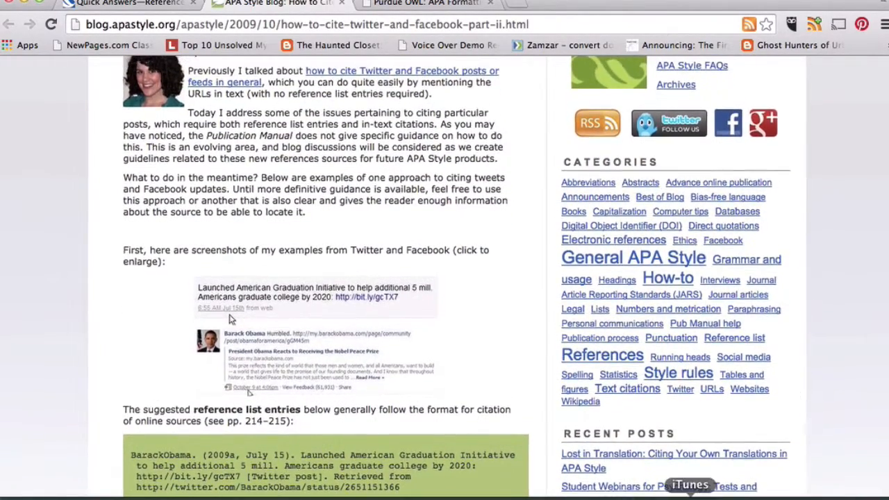
- On the Purdue OWL APA site, open "Reference List: Author/Authors" and review the rules for single and multiple authors
click(410, 3)
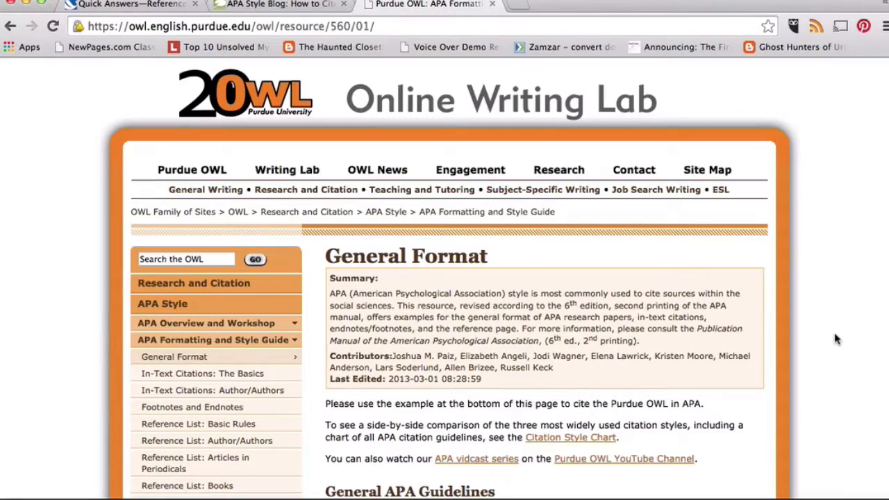
scroll(836, 339, down, 5)
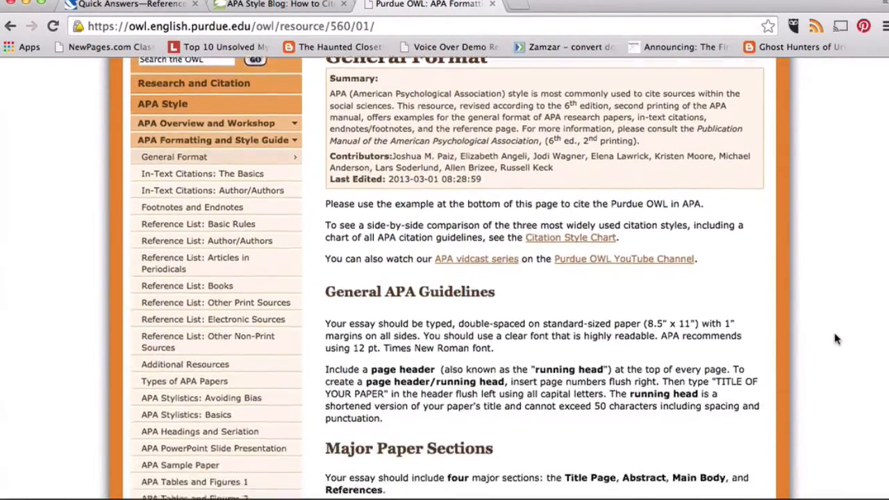
scroll(836, 339, down, 2)
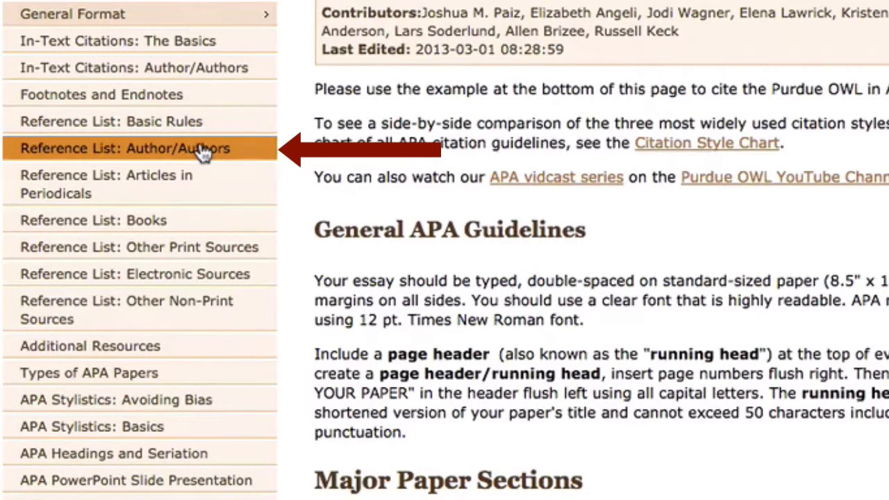
click(202, 153)
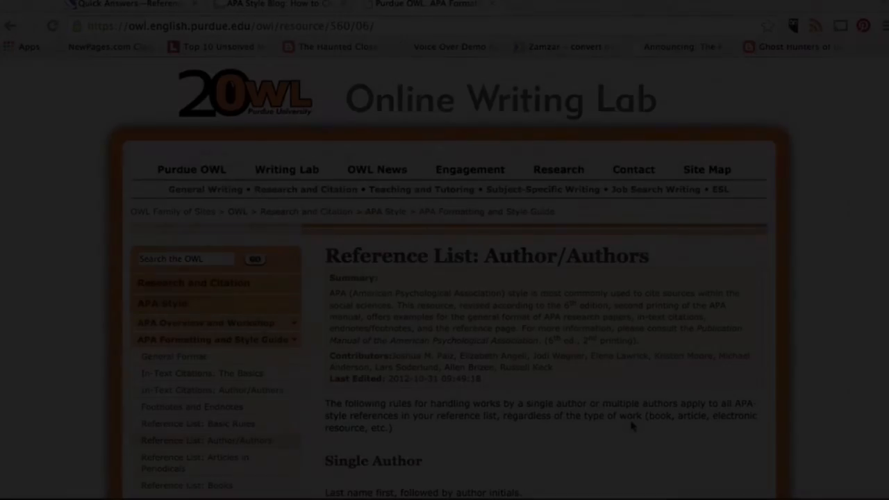
scroll(632, 427, down, 3)
scroll(632, 427, down, 5)
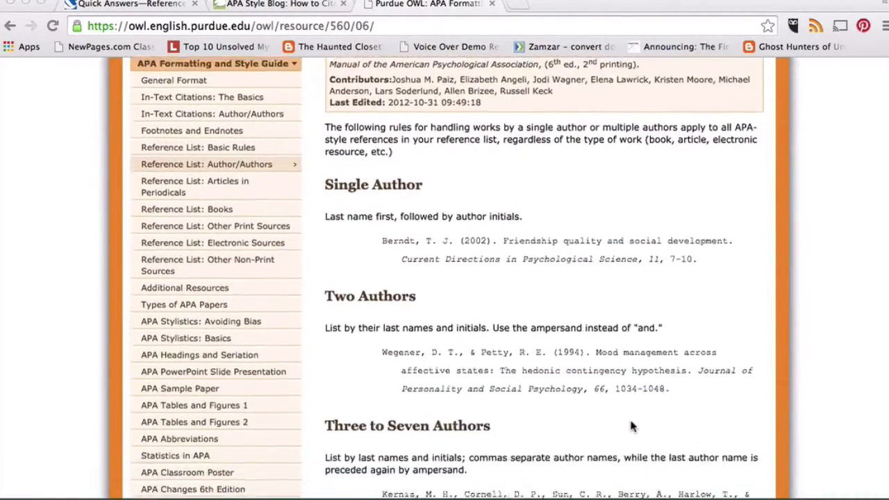
scroll(632, 427, down, 5)
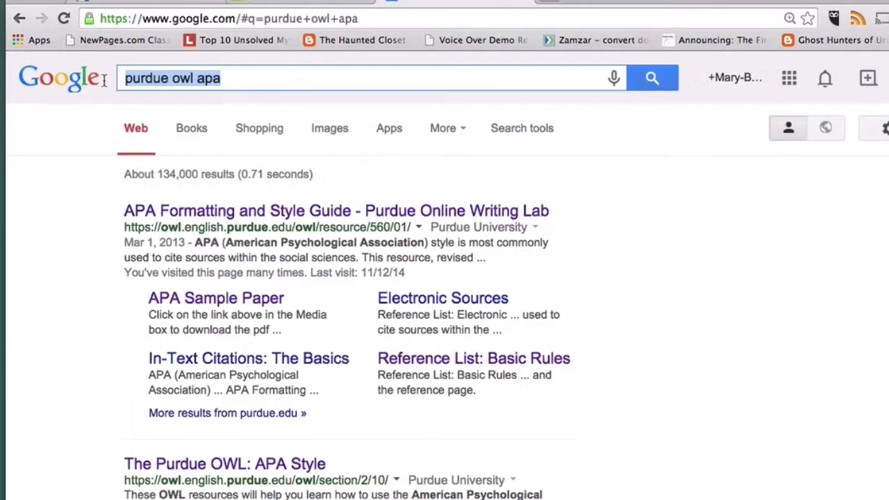
- Search Google for "apa" and look through the results for the Purdue OWL and APA Style sites
text(apa)
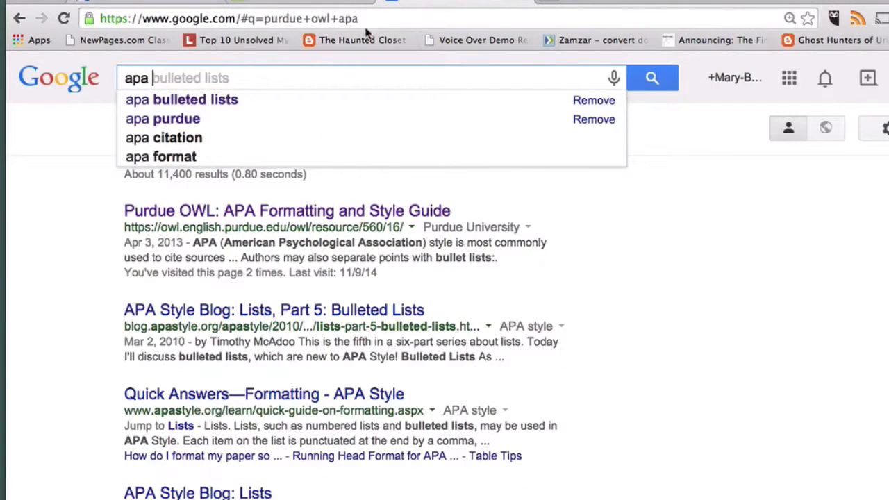
click(662, 80)
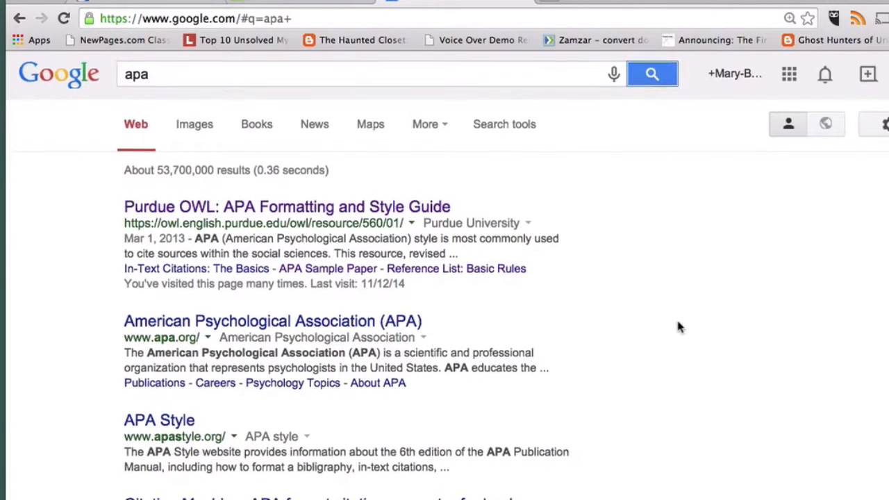
scroll(678, 327, down, 2)
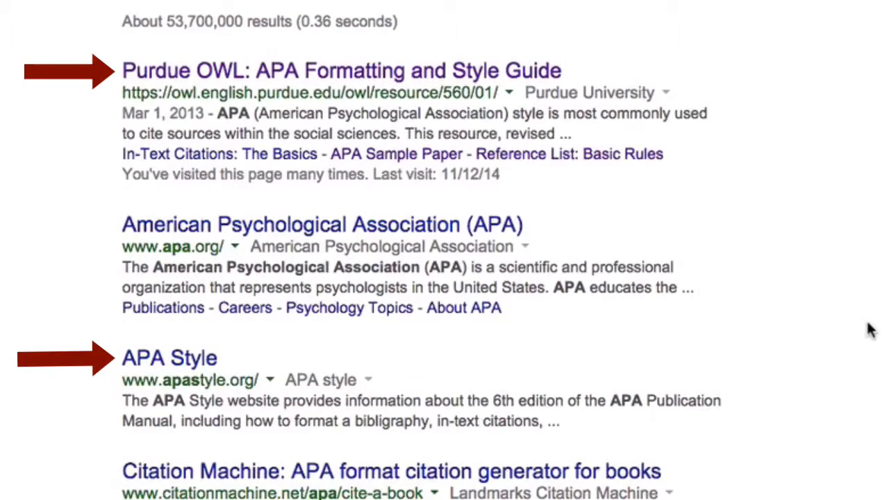
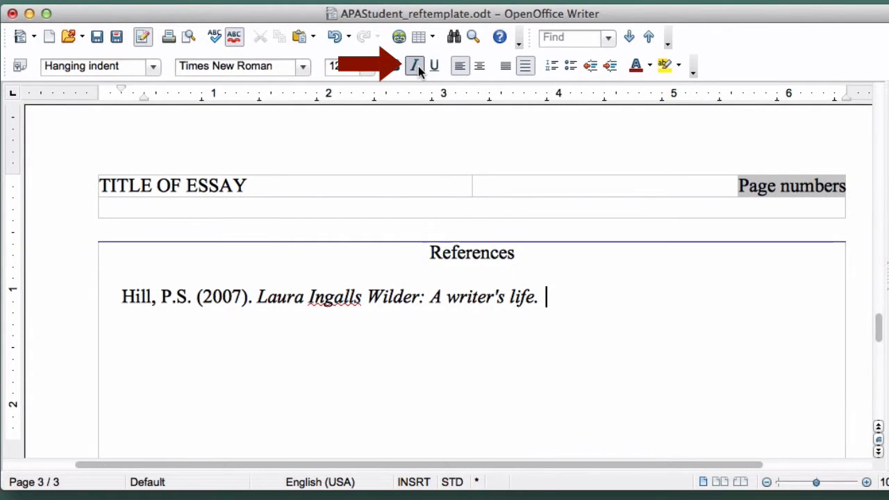
- Complete the book reference in the Writer document with the publisher details "Pierre, SD: South Dakota Historical Society Press."
text(Pie)
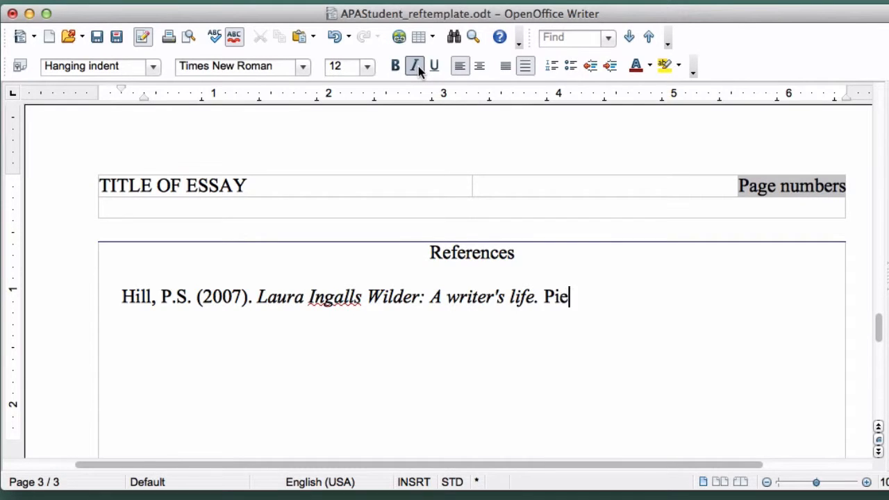
text(rre, SD)
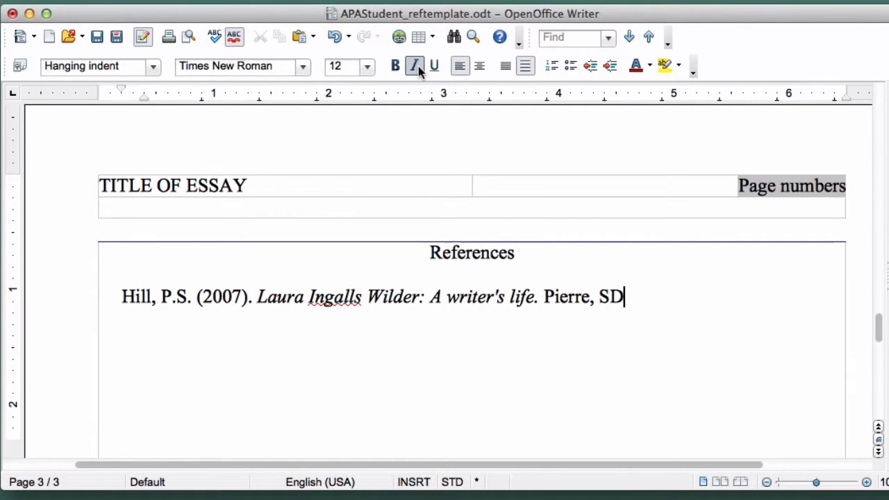
text(: Sou)
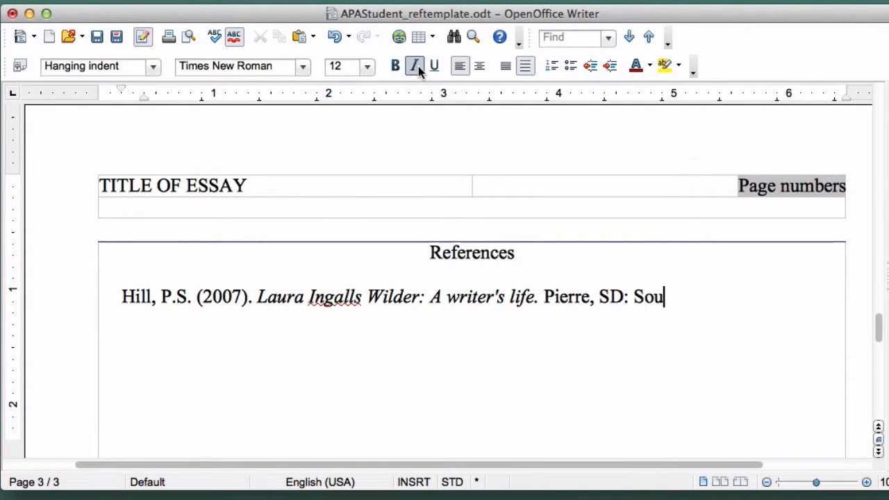
text(th Dakota)
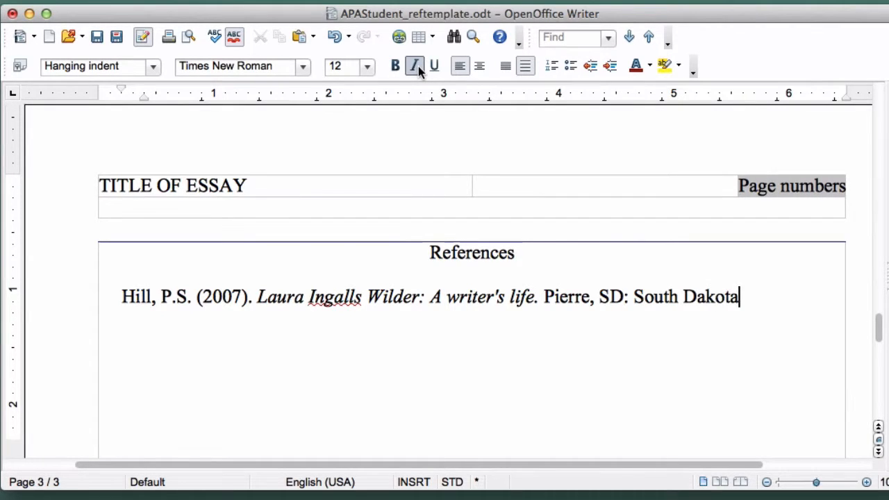
text( Historical )
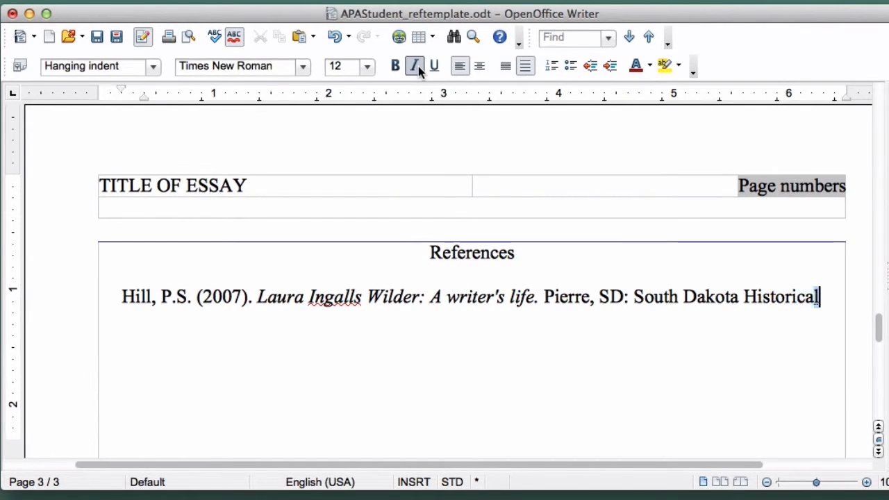
text(Society )
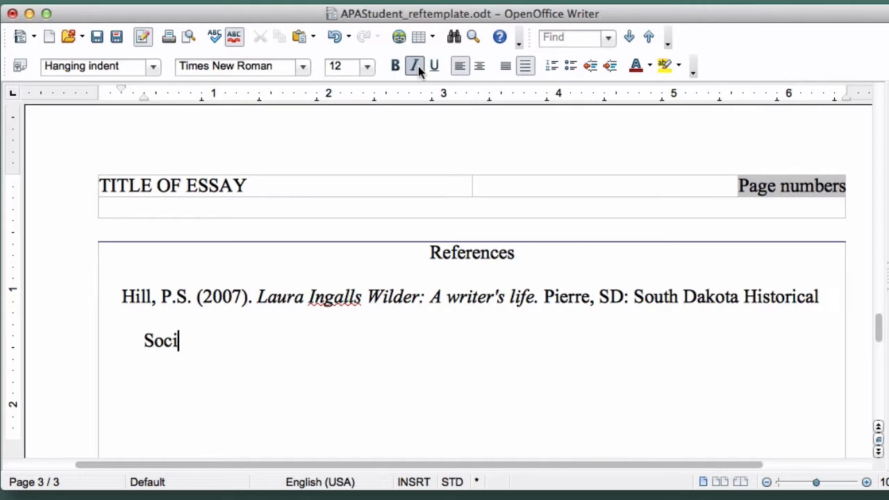
text(Press.)
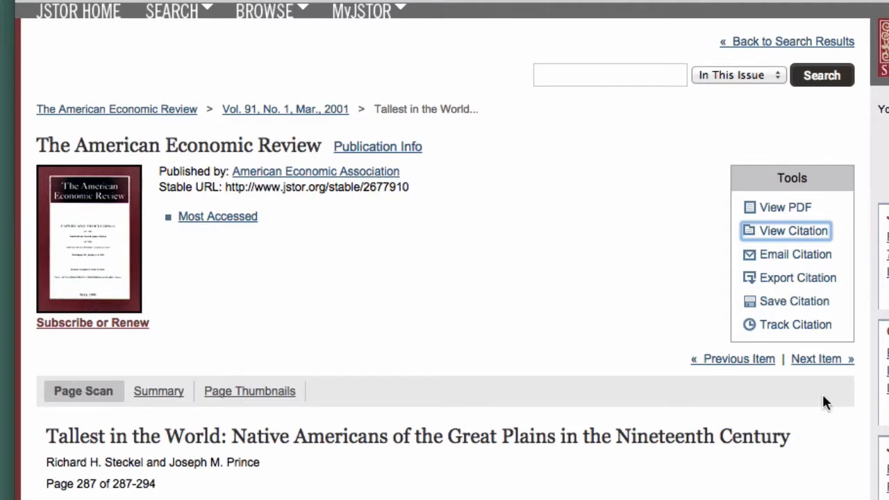
- View the article's JSTOR citation and start its reference in the Writer document with both authors' surnames and initials and the year (2001)
click(808, 235)
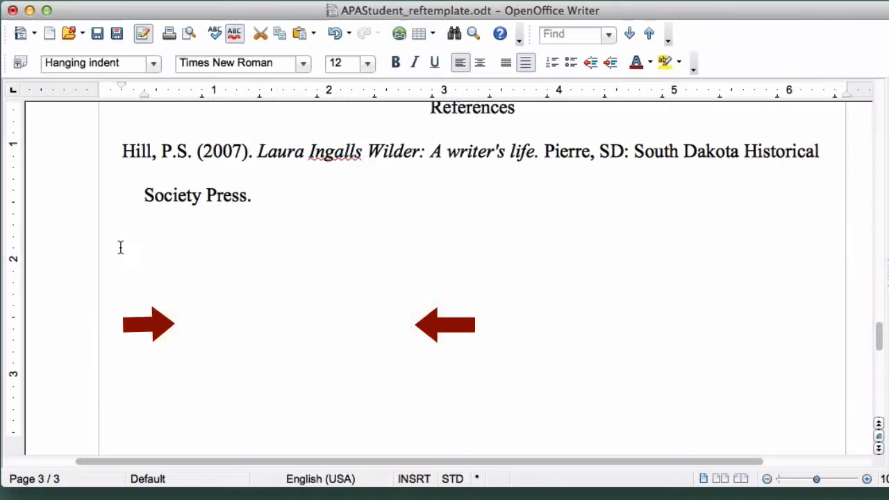
text(Stecke)
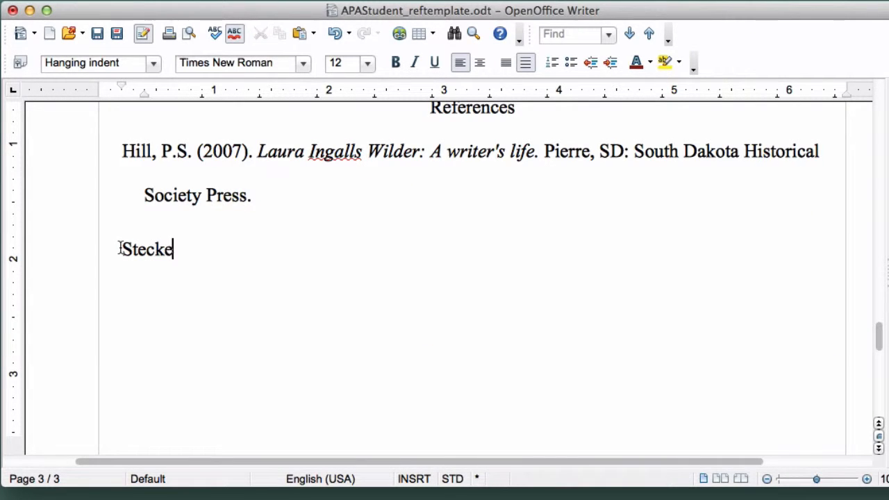
text(l, R.H.)
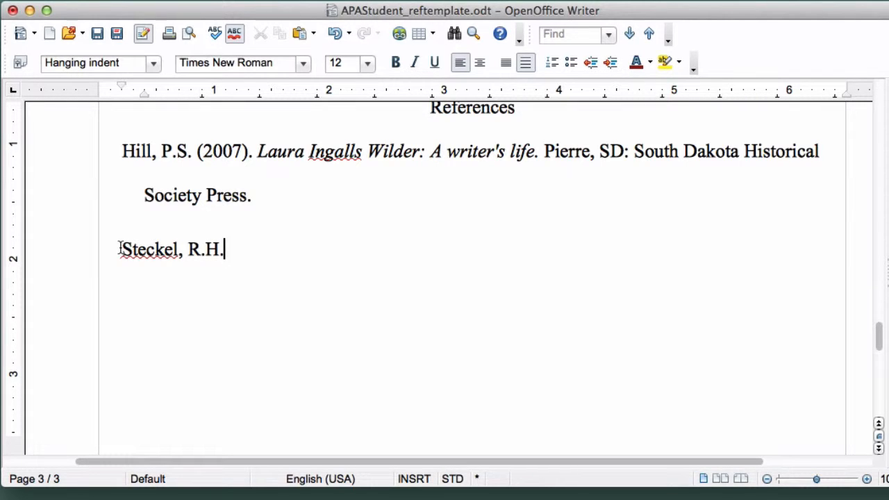
text(, & P)
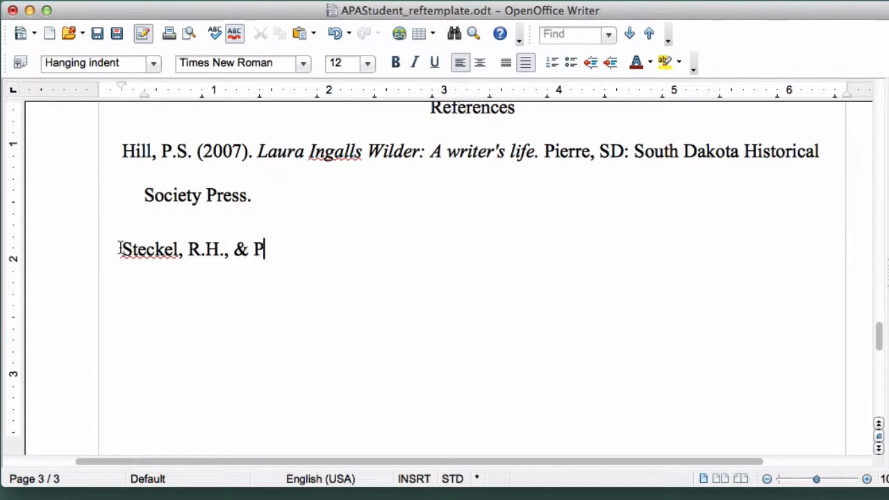
text(rince, J.M.)
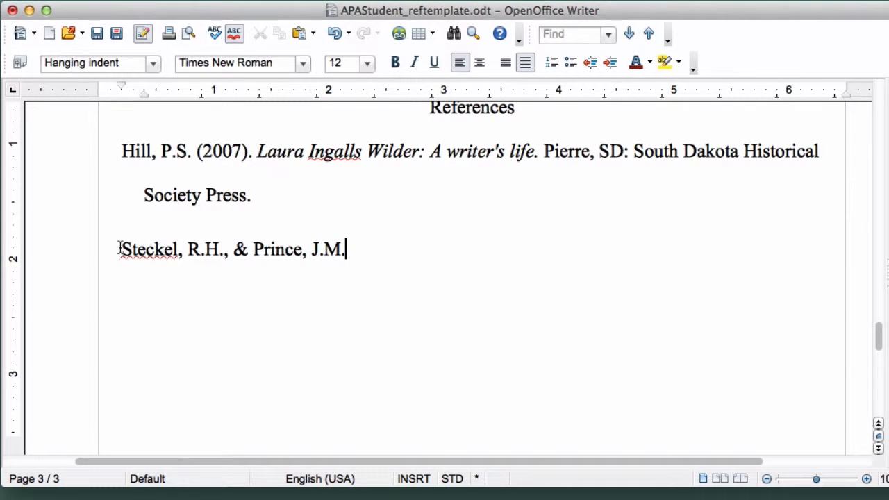
text( (2)
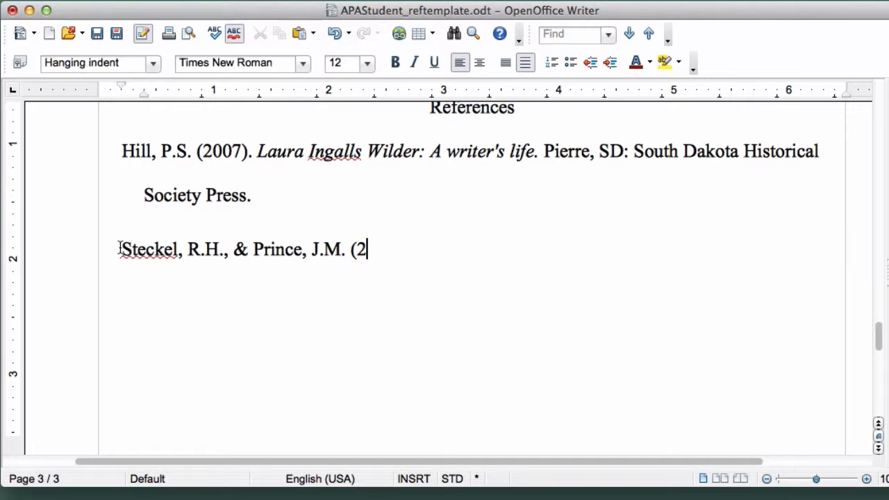
text(001).)
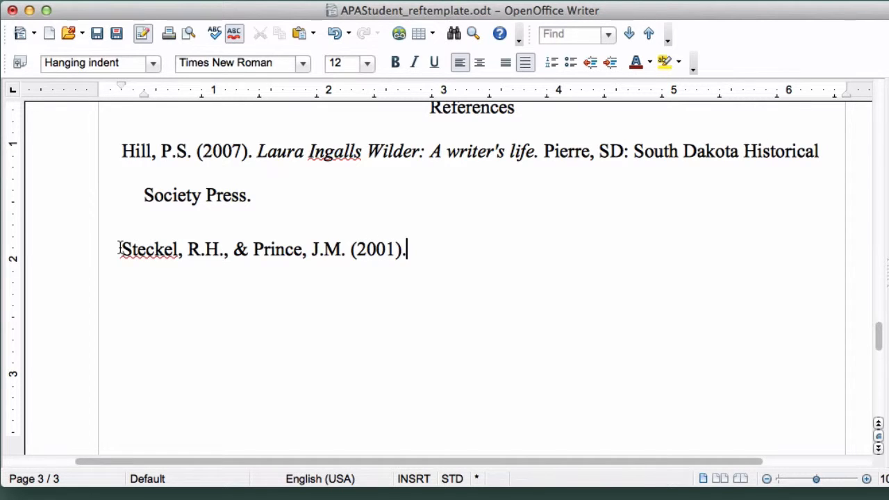
- Add the article title "Tallest in the world: Native Americans of the great plains in the nineteenth century." to the journal reference
text( Tallest in the world)
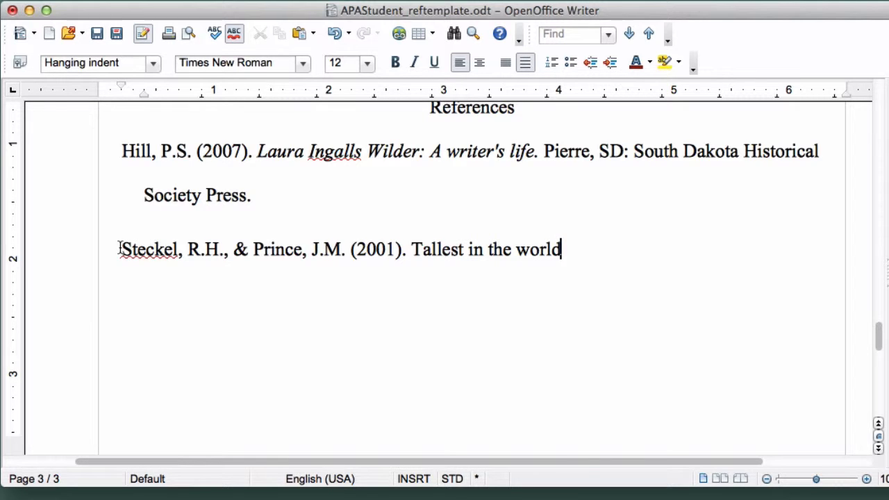
text(: Native )
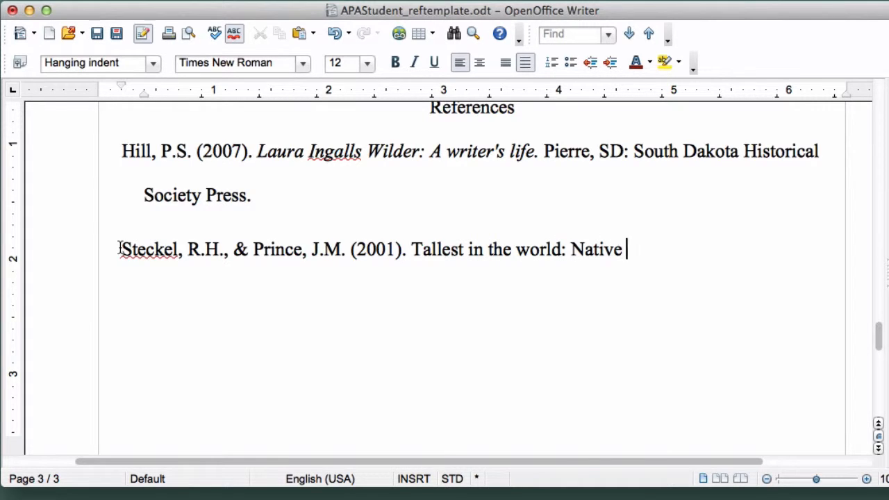
text(Americans o)
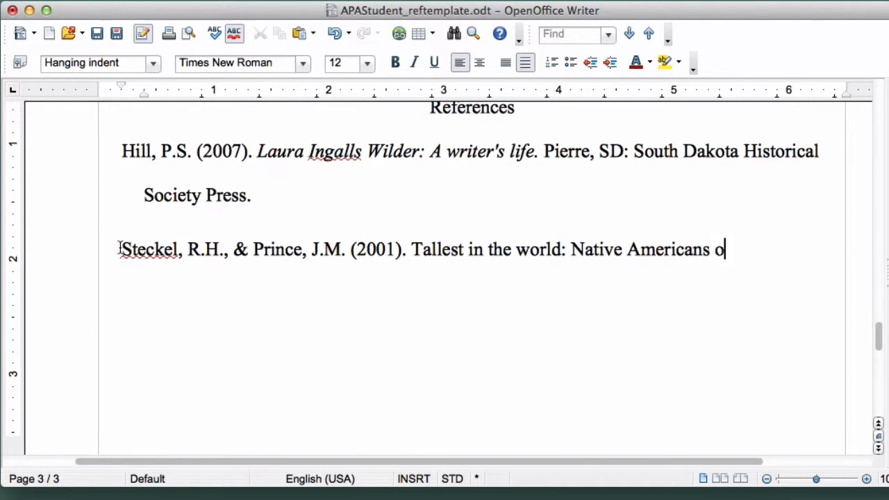
text(f the great pl)
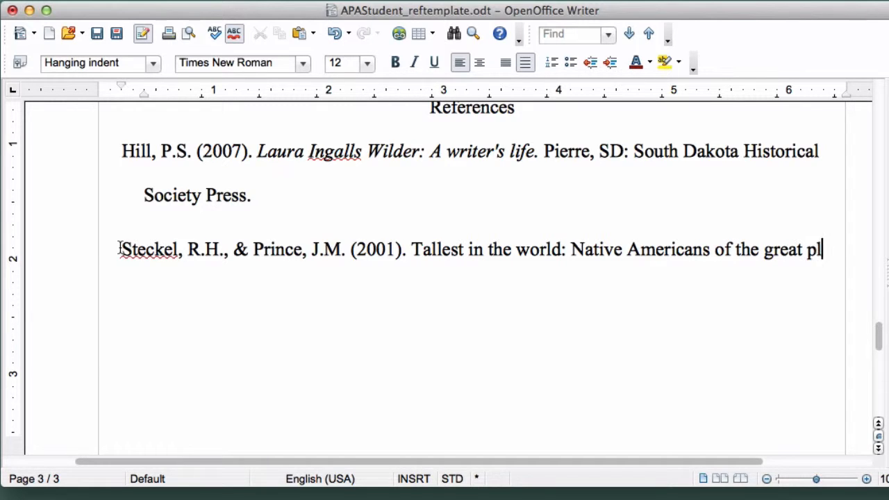
text(ains i)
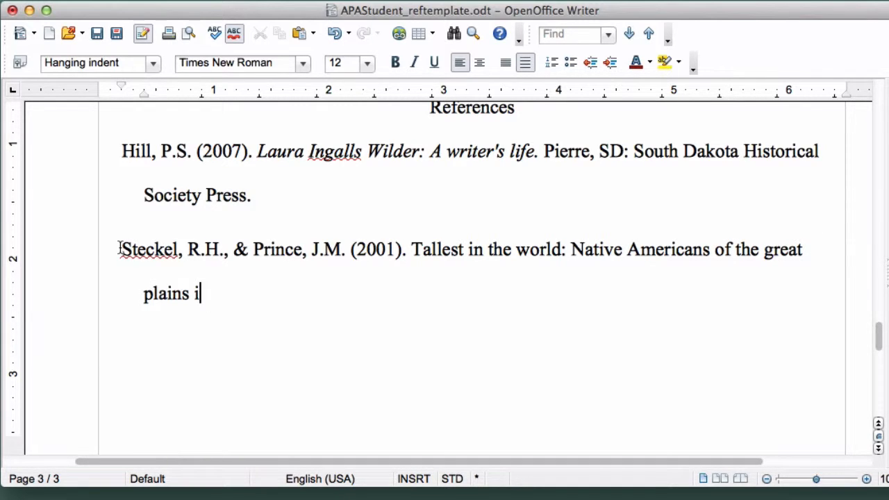
text(n the n)
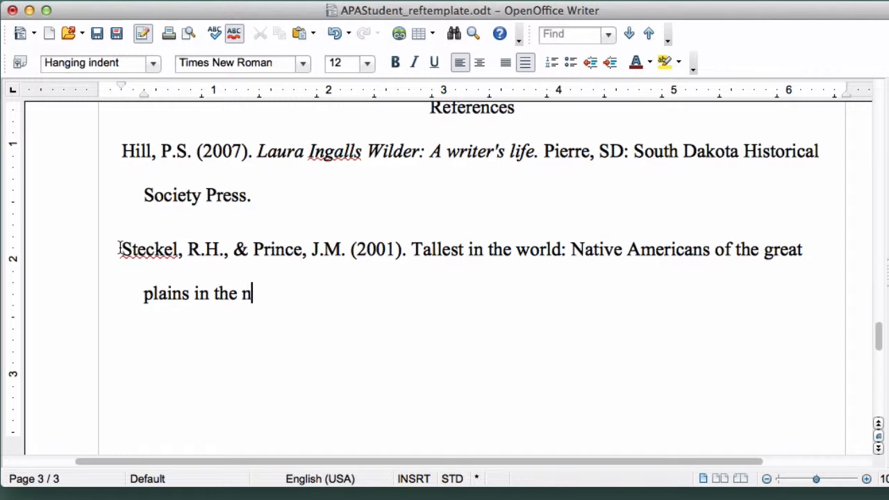
text(inet)
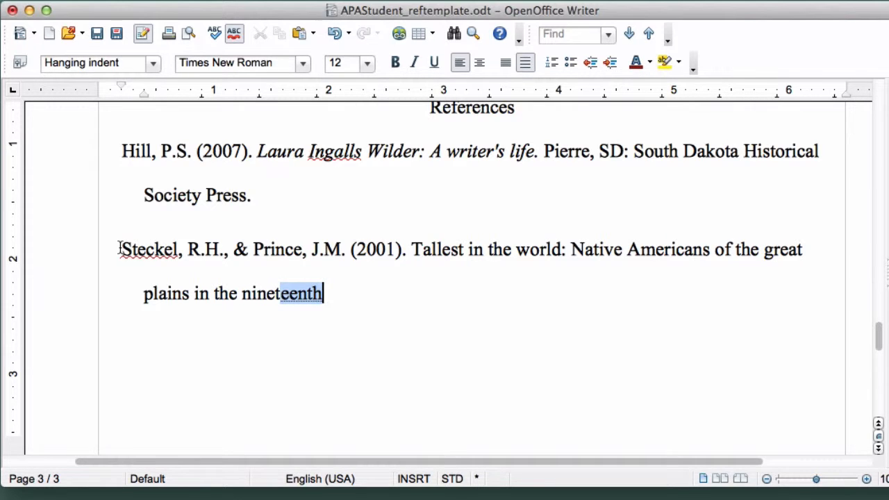
text(eenth century.)
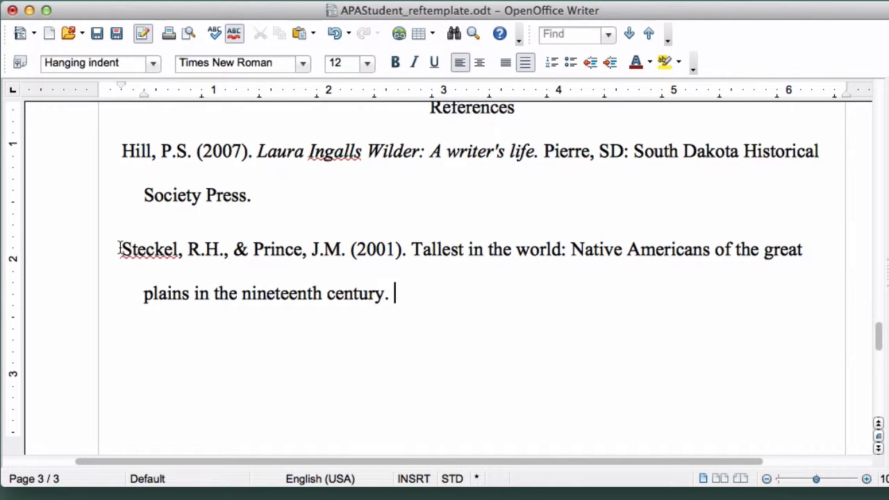
- Add the journal title and volume in italics, "The American Economic Review, 91", followed by the issue and pages in regular text, "(1), 287-294."
click(411, 64)
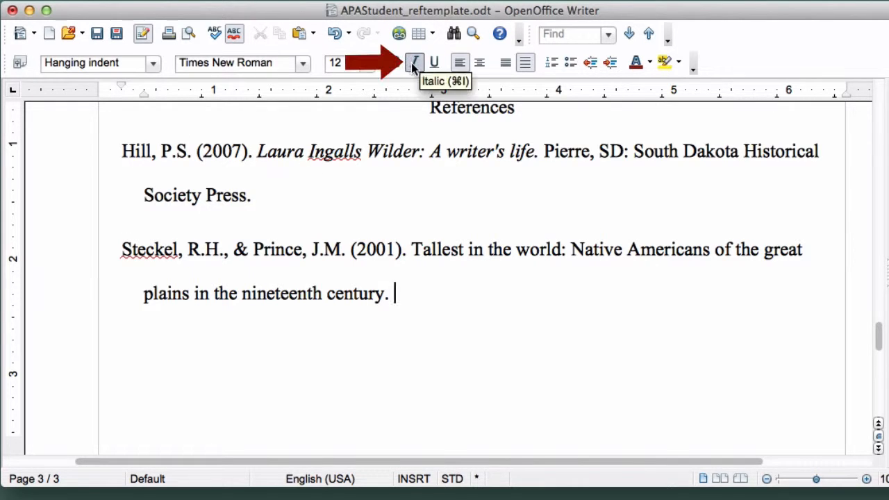
text(The Amer)
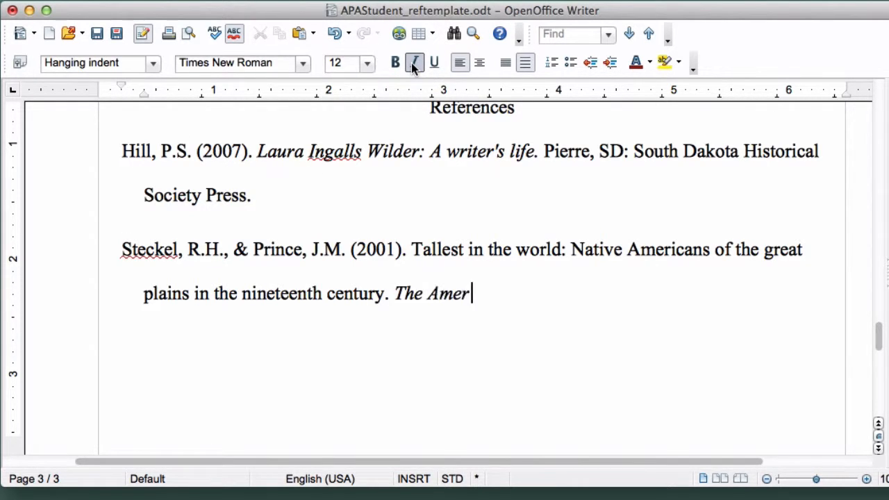
text(ican Economic Review)
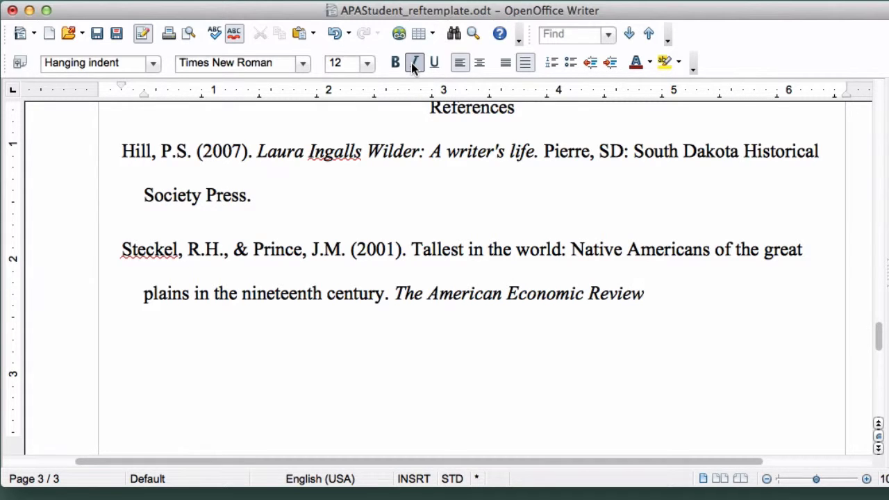
text(,)
text(91)
text((1), )
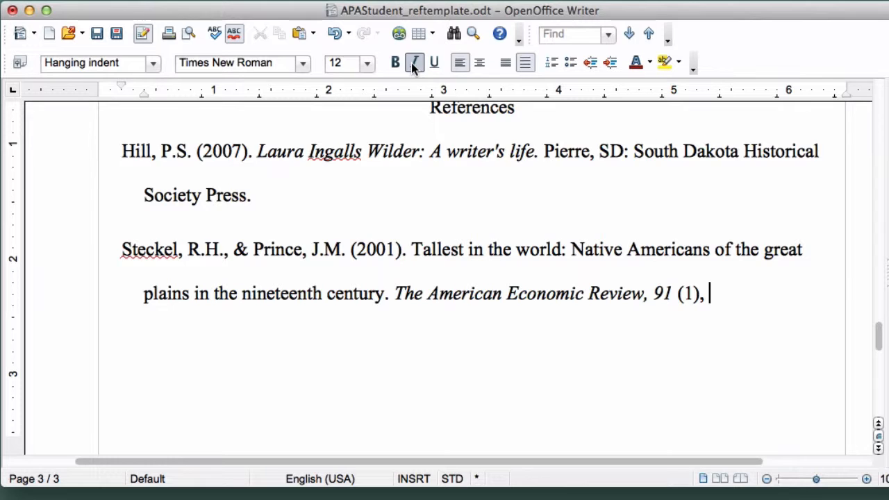
text(287-)
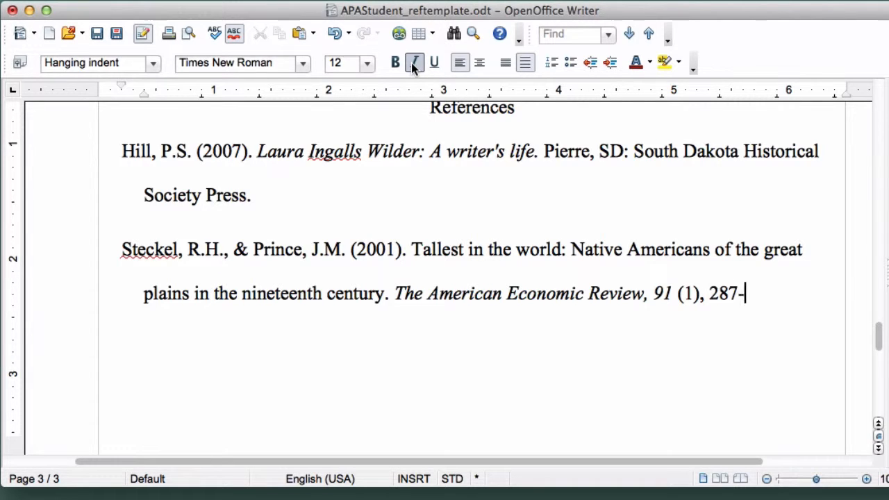
text(294.)
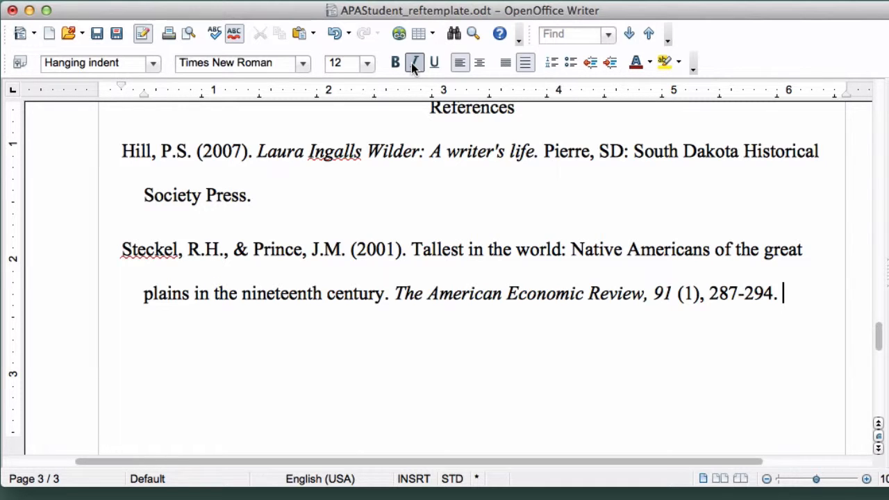
text(Retr)
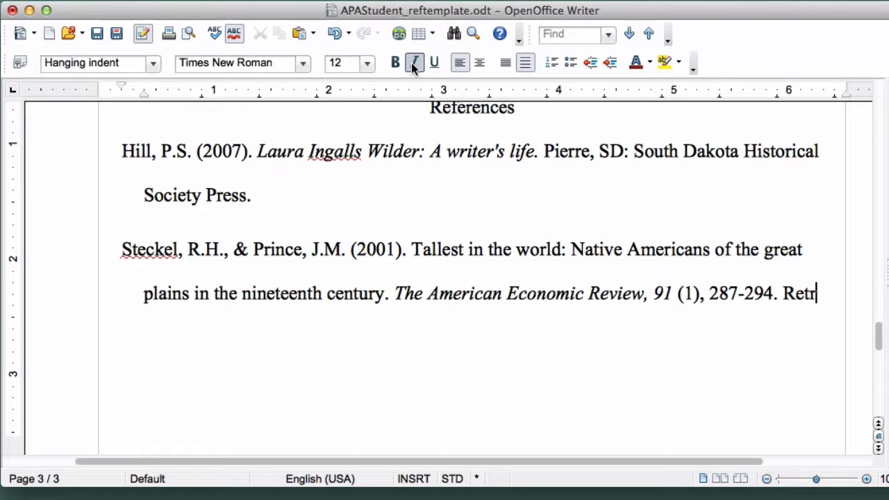
text(ieved from)
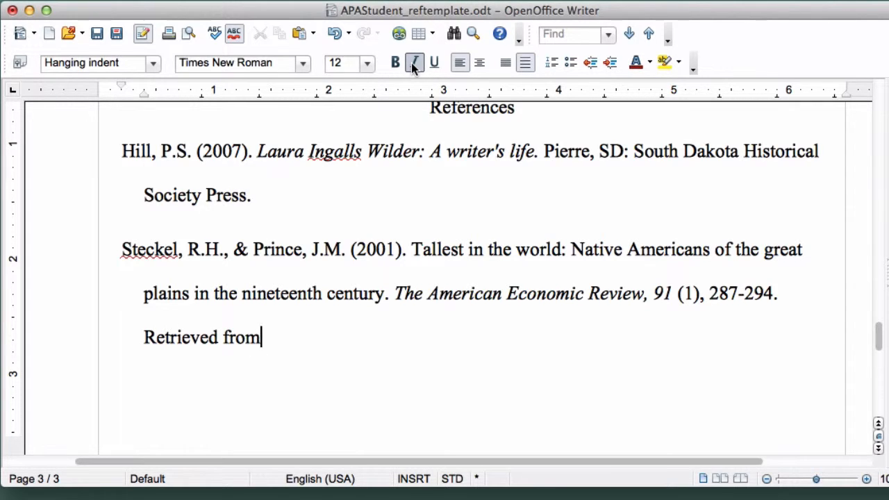
text( http:)
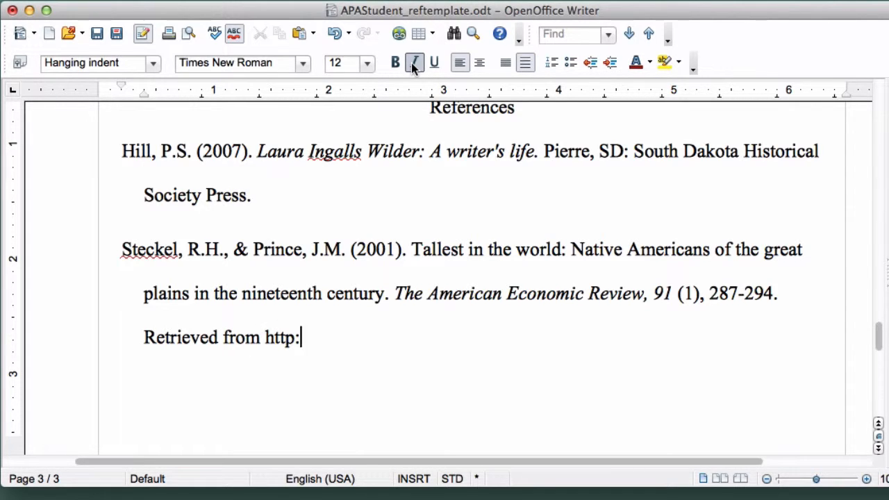
text(//www.jstor.o)
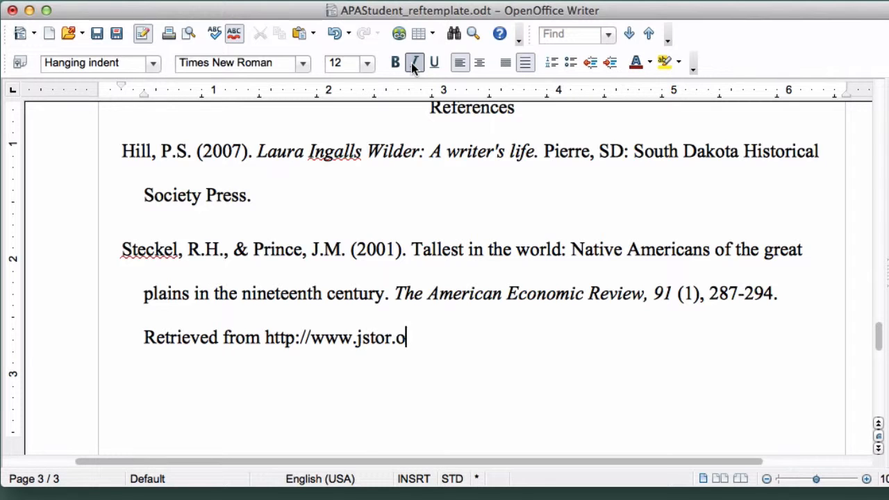
text(rg/stable/)
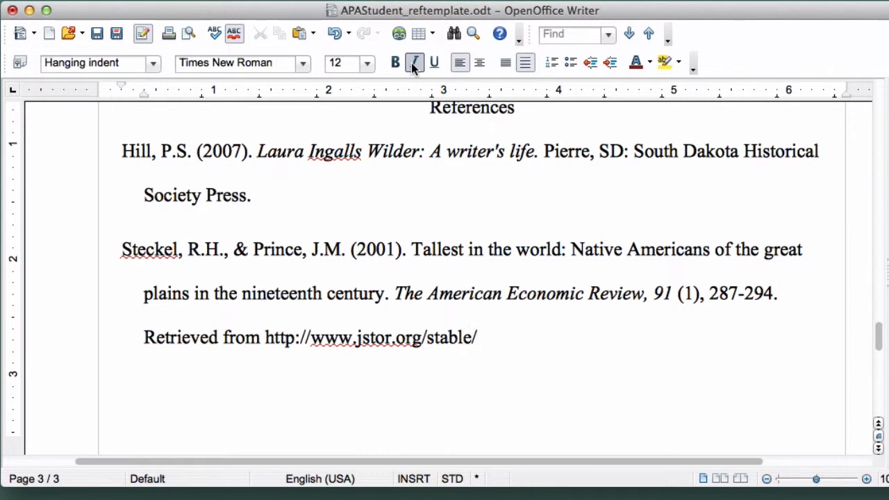
text(2677910)
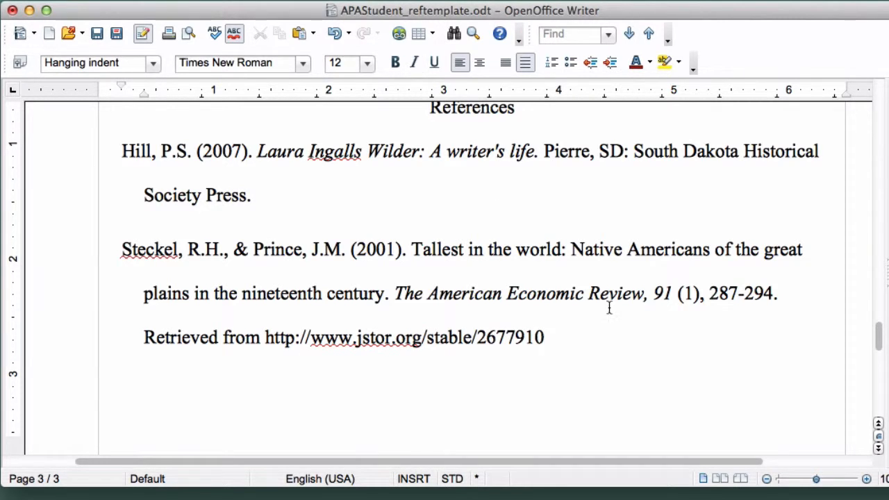
key(Return)
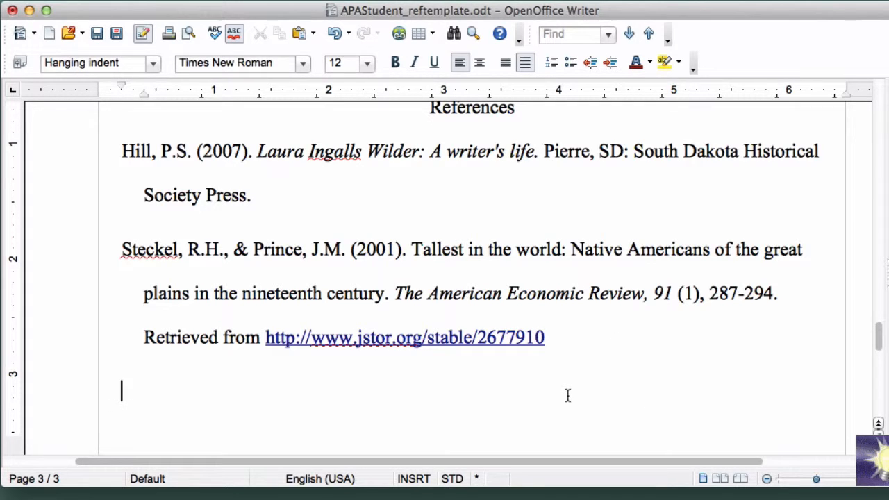
right_click(393, 338)
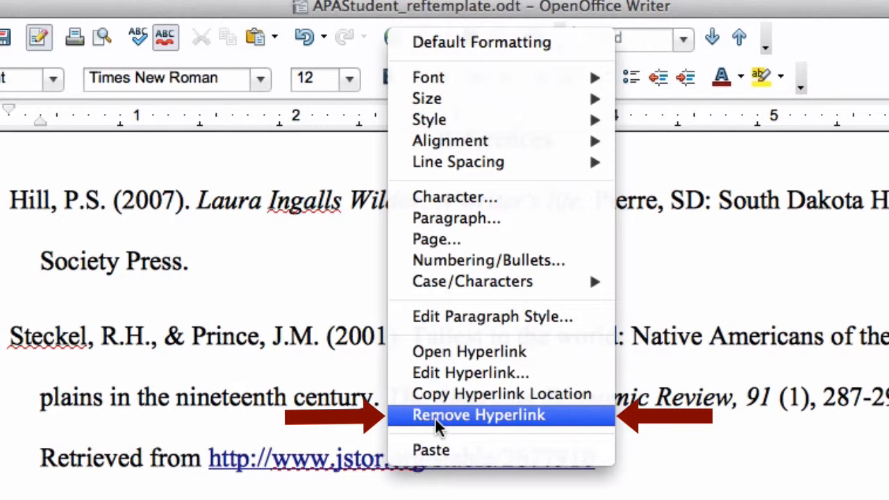
click(437, 416)
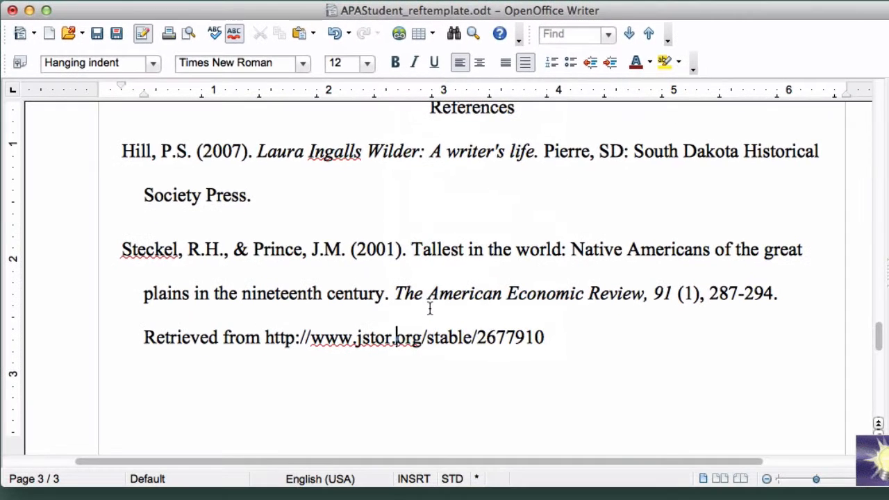
click(131, 389)
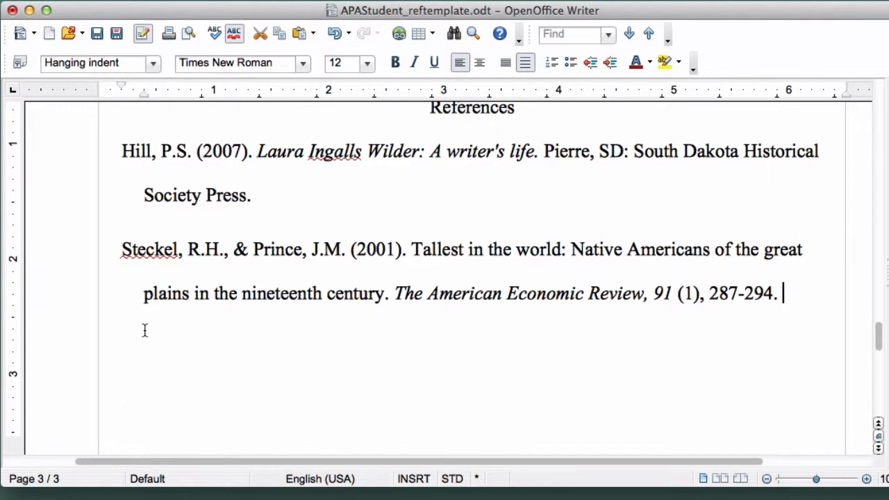
text(doi)
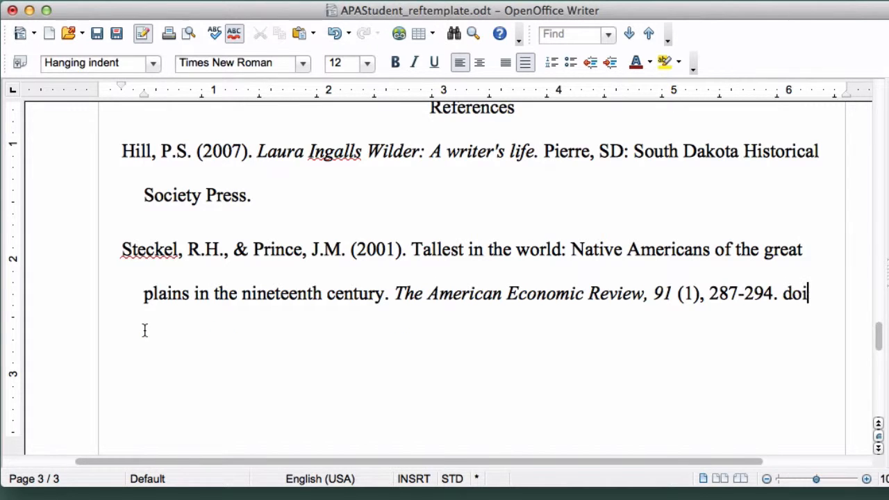
text(: 01)
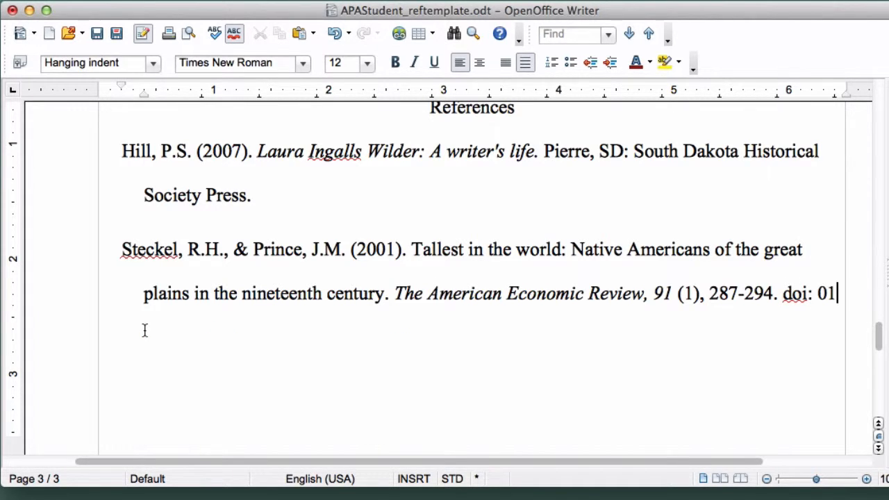
text(010101)
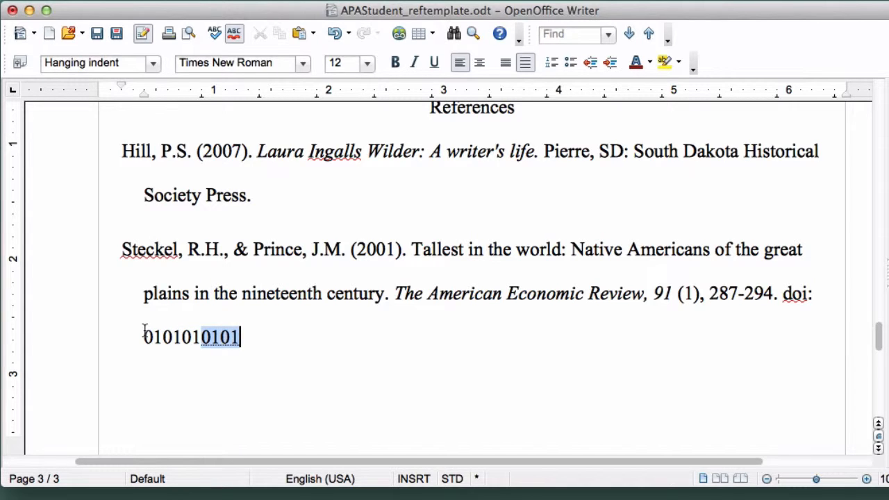
text(01)
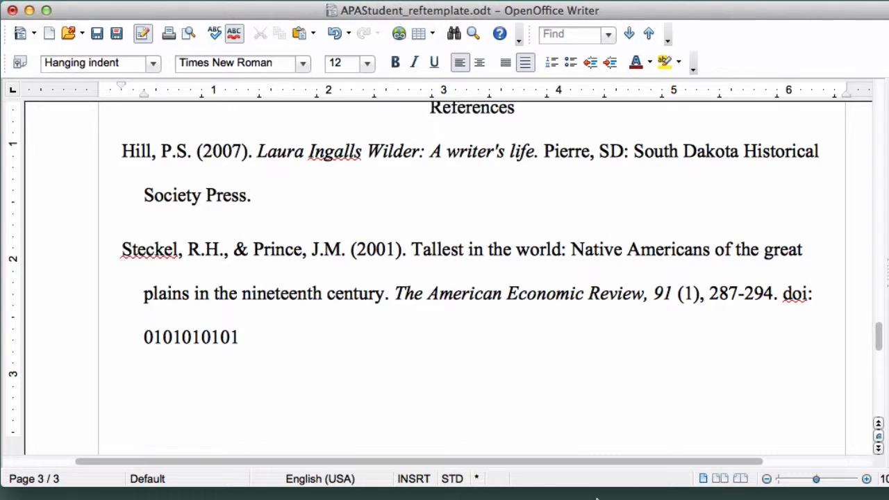
click(254, 338)
text(or http:)
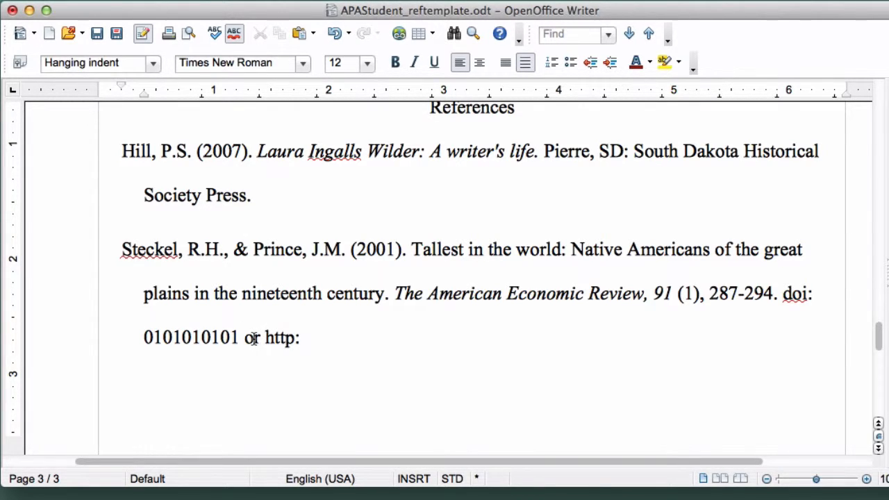
text( www.jstor.org/stable/2677910)
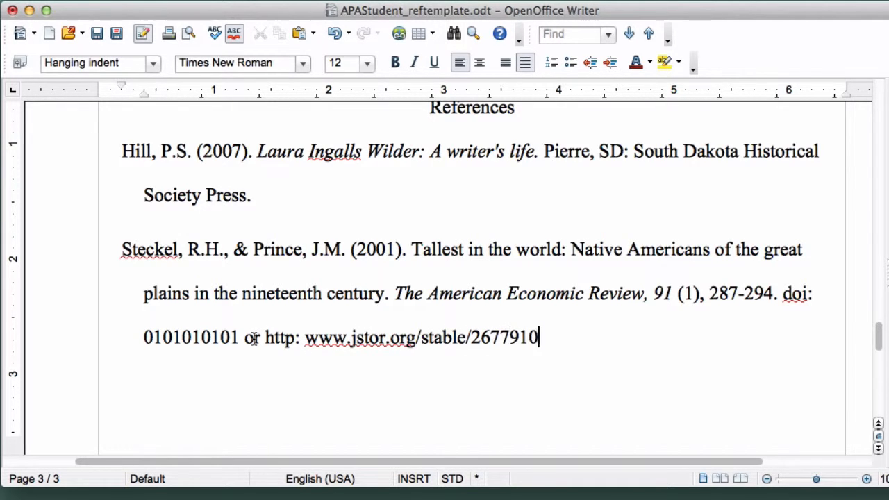
key(Return)
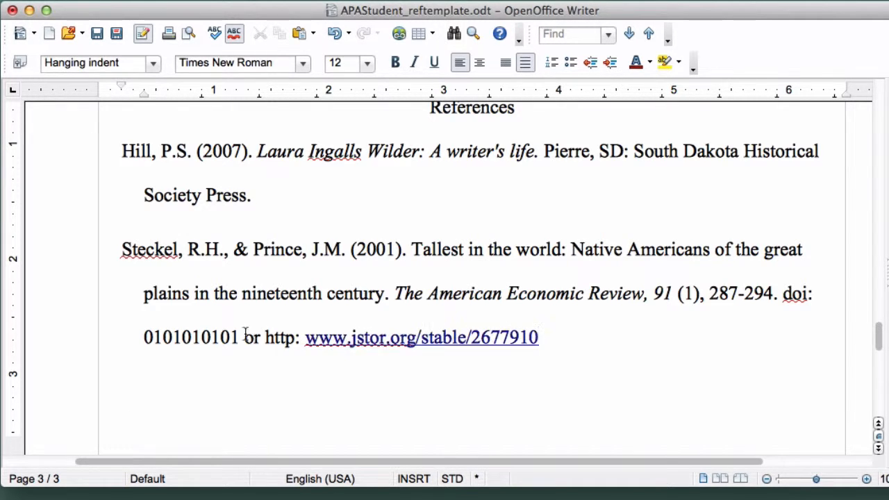
right_click(381, 339)
click(425, 308)
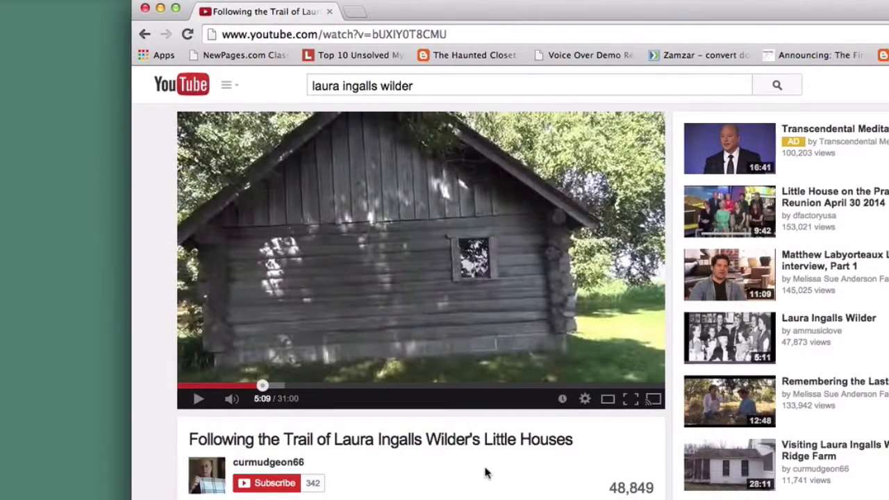
- Switch to the YouTube page of the Laura Ingalls Wilder video, expand its description, and examine the uploader, title and publication date
scroll(486, 473, down, 5)
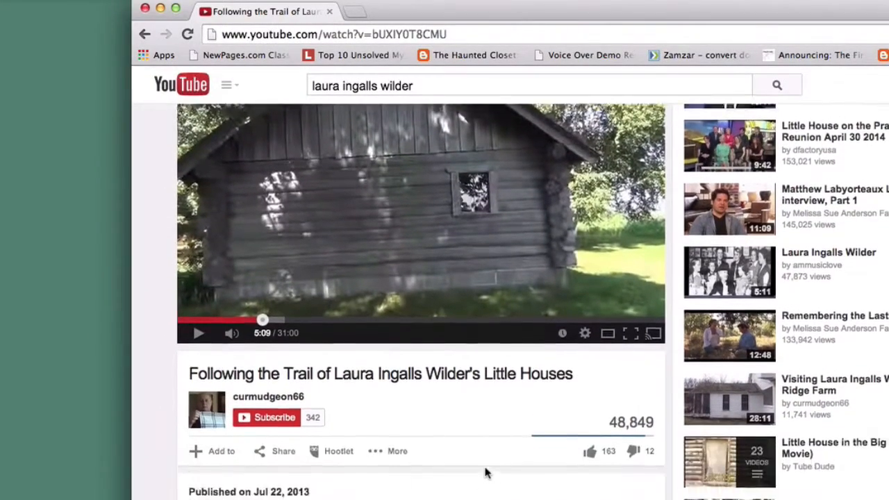
scroll(486, 470, down, 2)
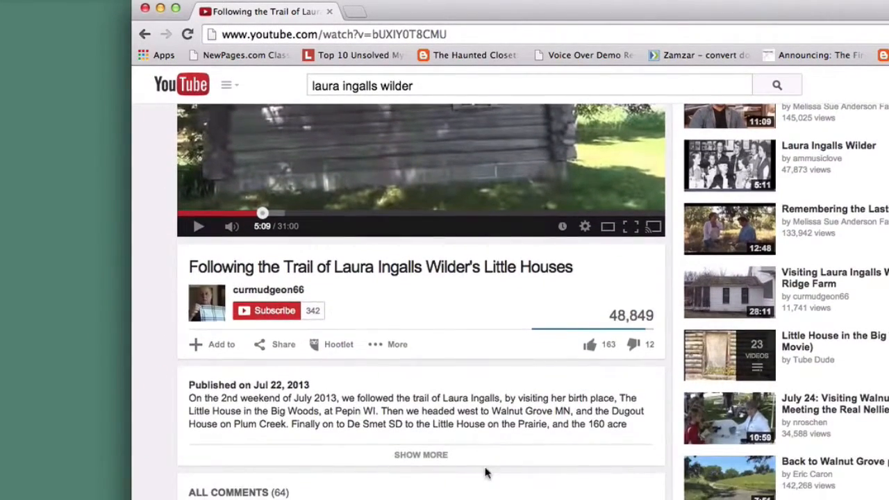
click(432, 458)
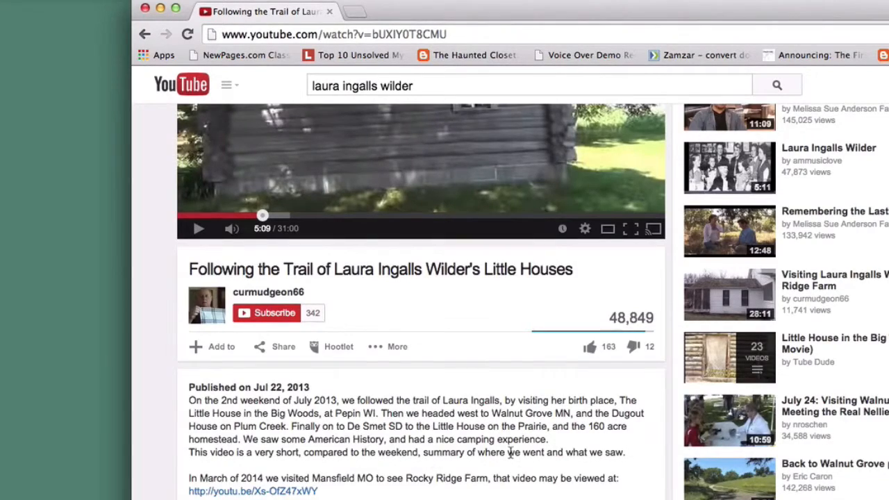
scroll(511, 452, down, 3)
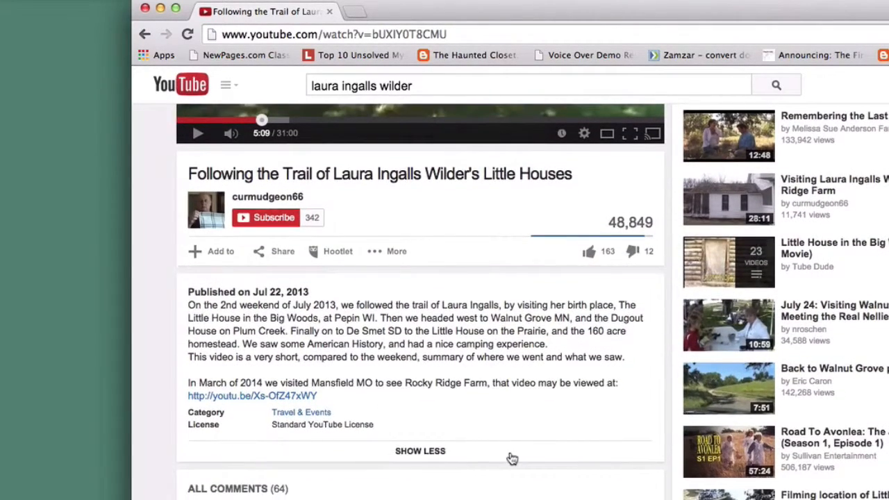
scroll(511, 457, up, 2)
scroll(513, 458, up, 1)
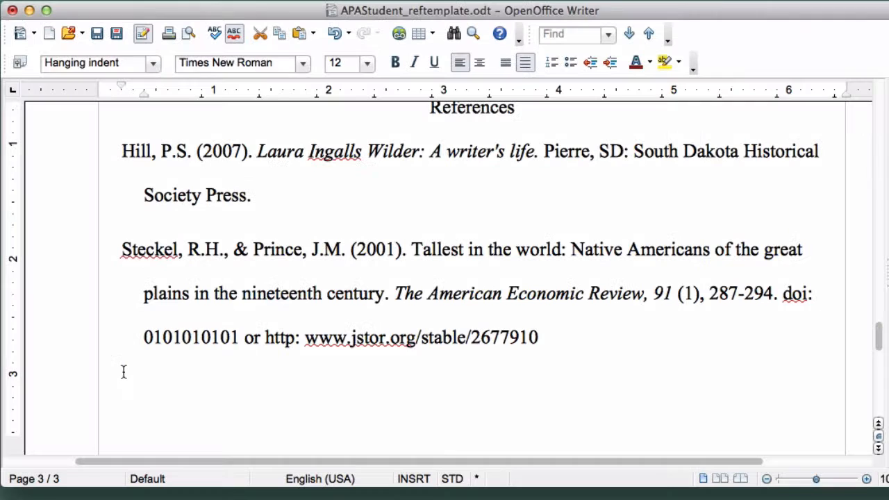
- In the OpenOffice Writer document, start a video reference below the journal entry with "Curmudgeon66. (12, July 2013)."
text(Curmudgeon)
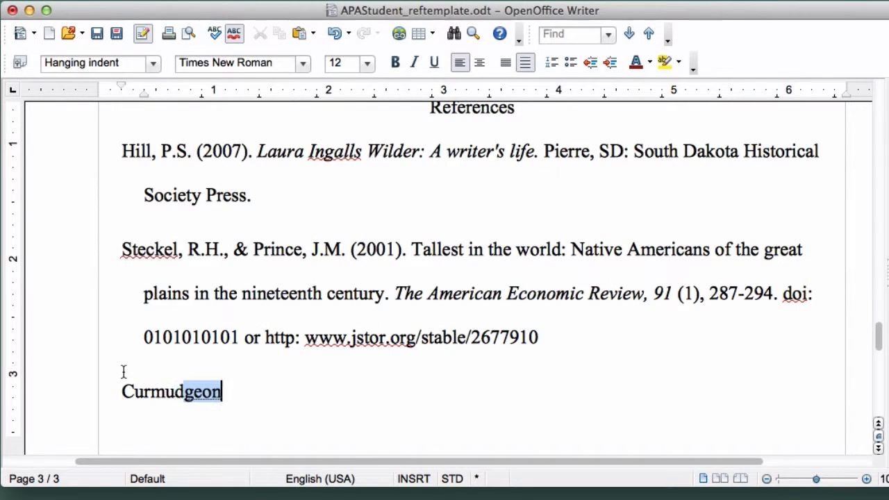
text(66.)
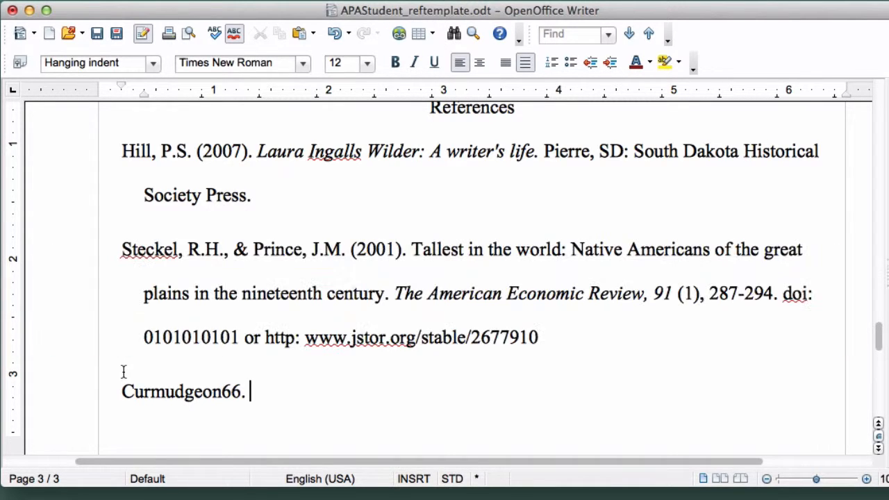
text((12, )
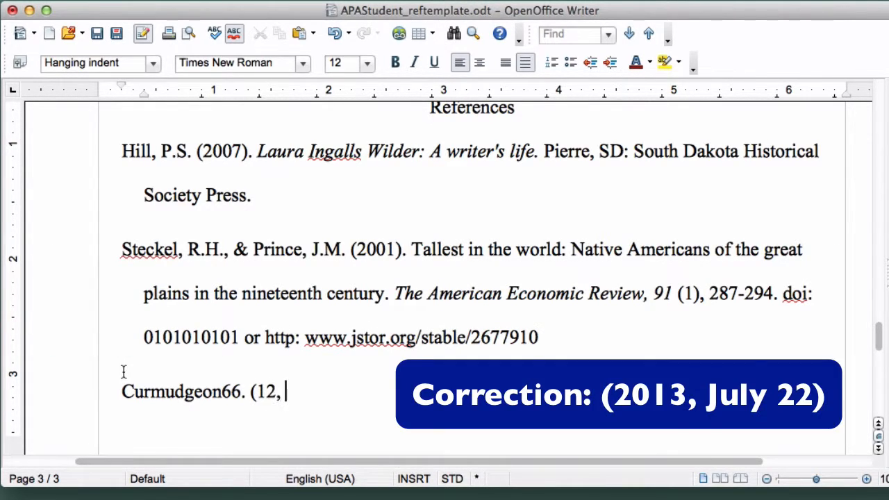
text(July 2013))
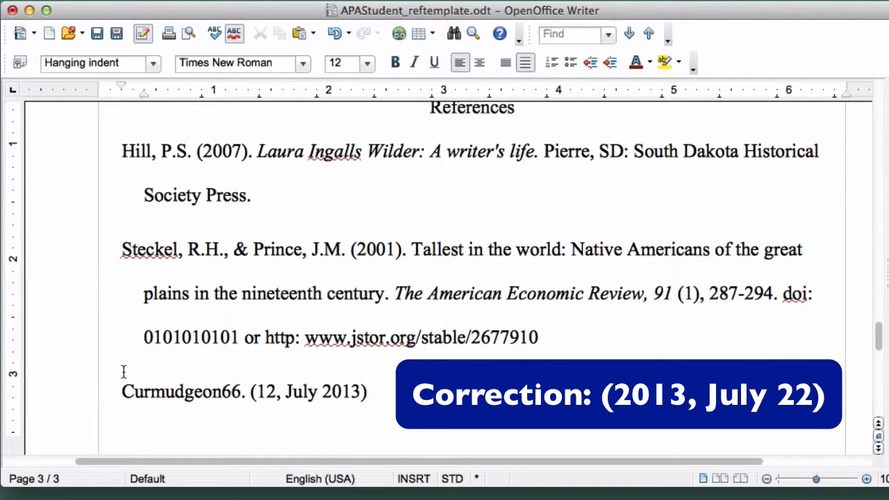
text(.)
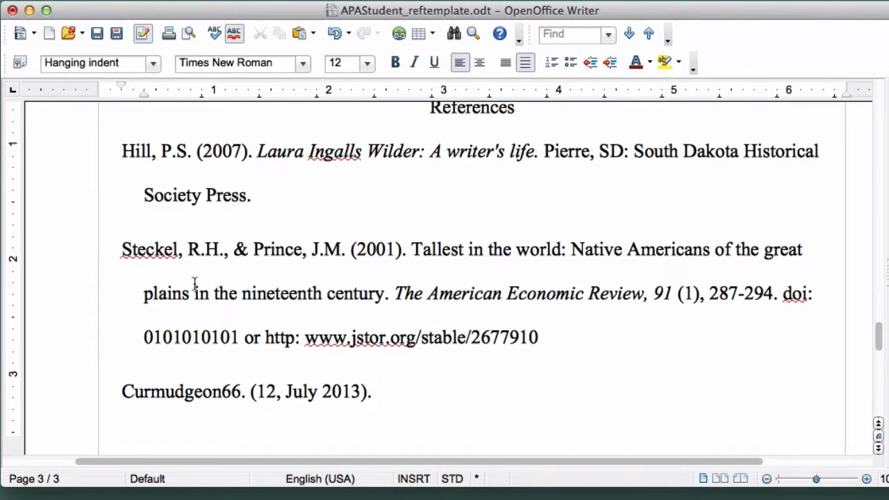
- Add the video title "Following the trail of Laura Ingalls Wilder's little houses" in italics, followed by an opening square bracket
click(415, 63)
text(Following the trail of )
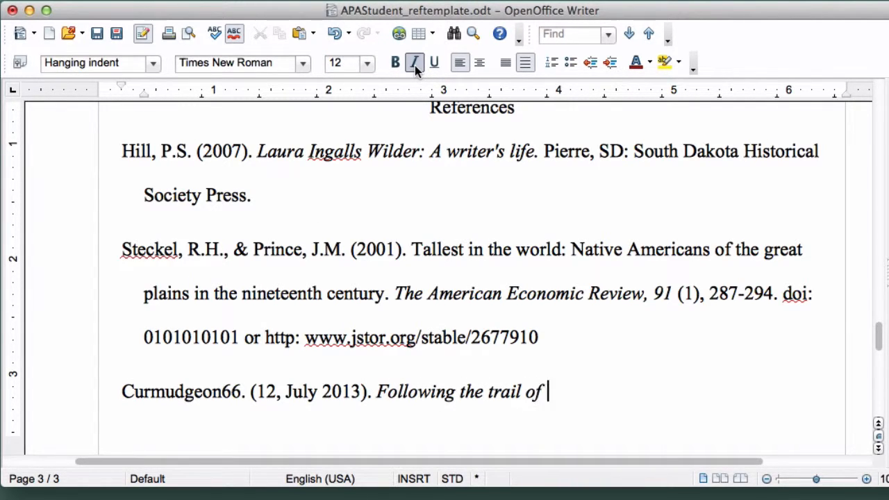
text(Laura Ingalls Wilder)
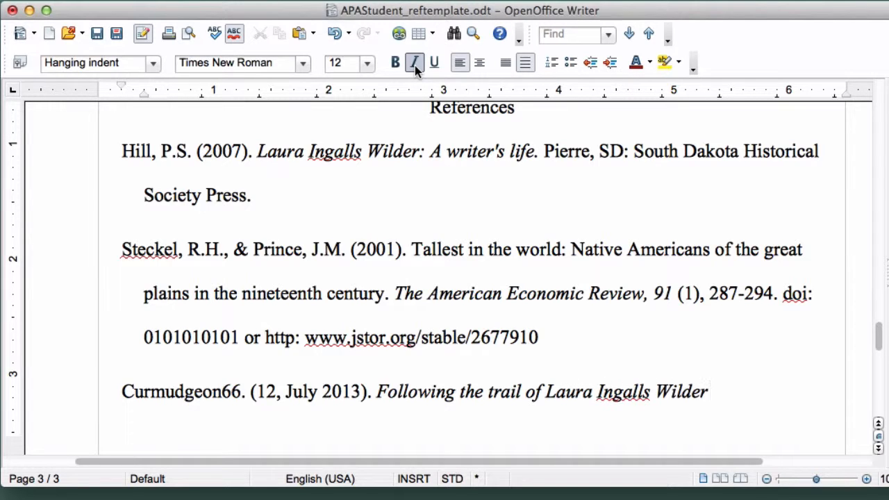
text('s little houses [)
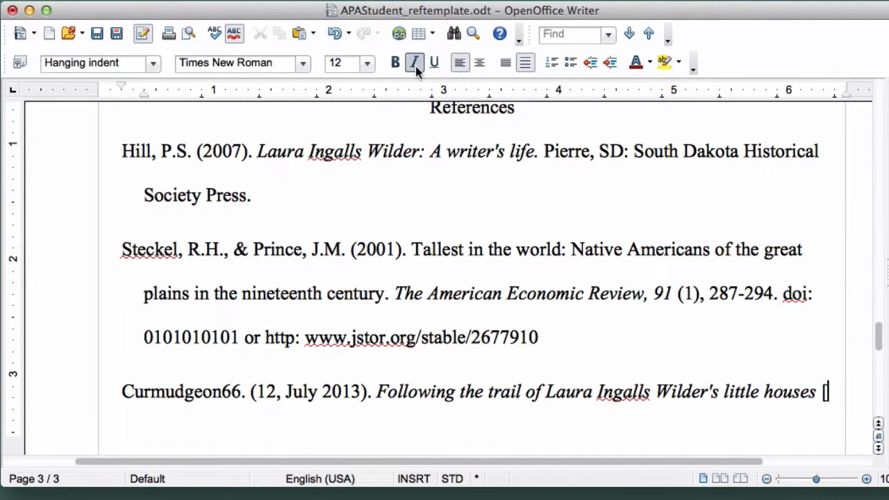
text(Vid)
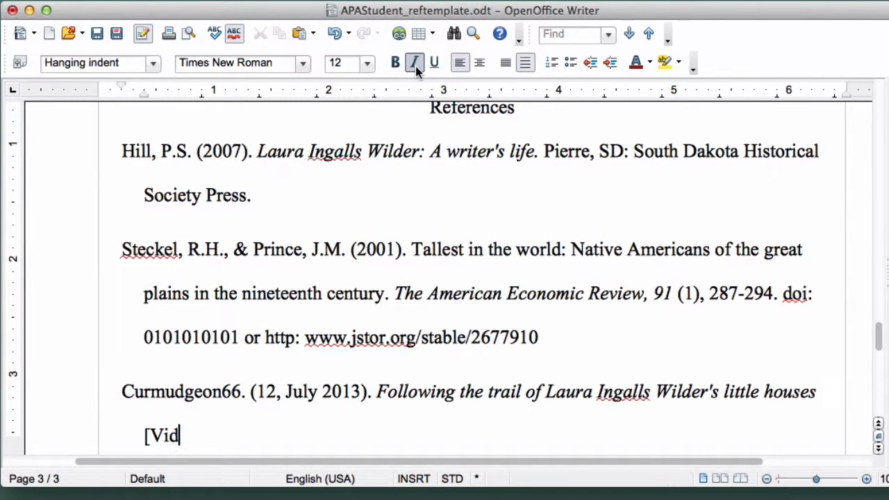
text(eo fi)
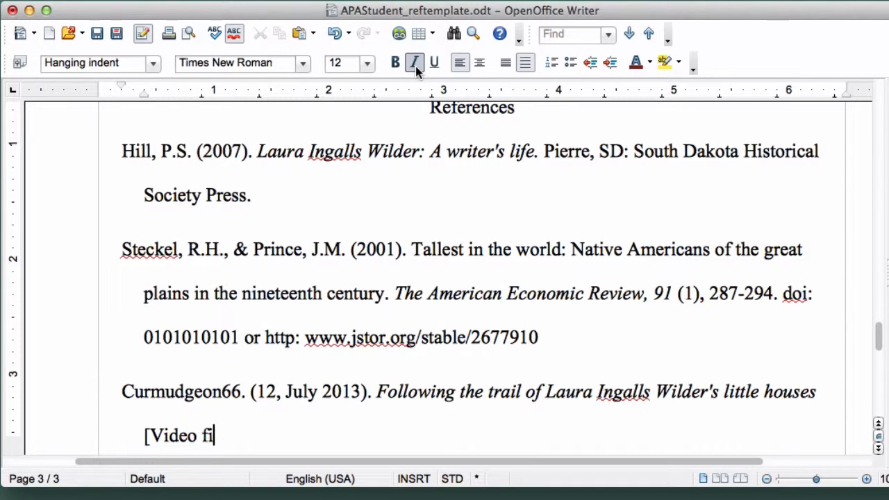
text(le]. Retrieved from http://youtu.be/)
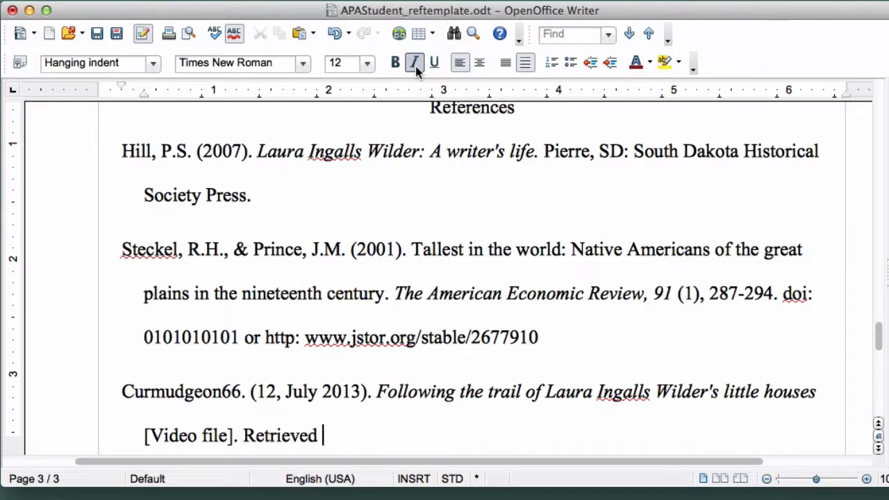
text(bUXIY0T8CMU)
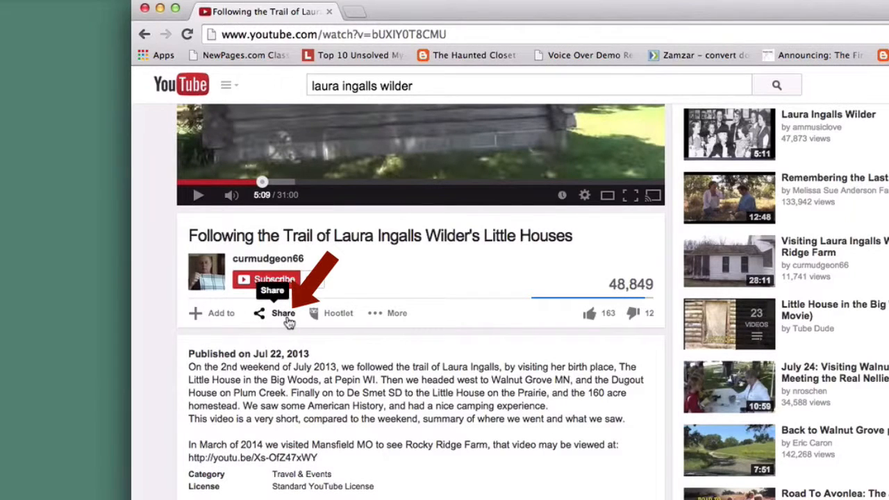
click(284, 313)
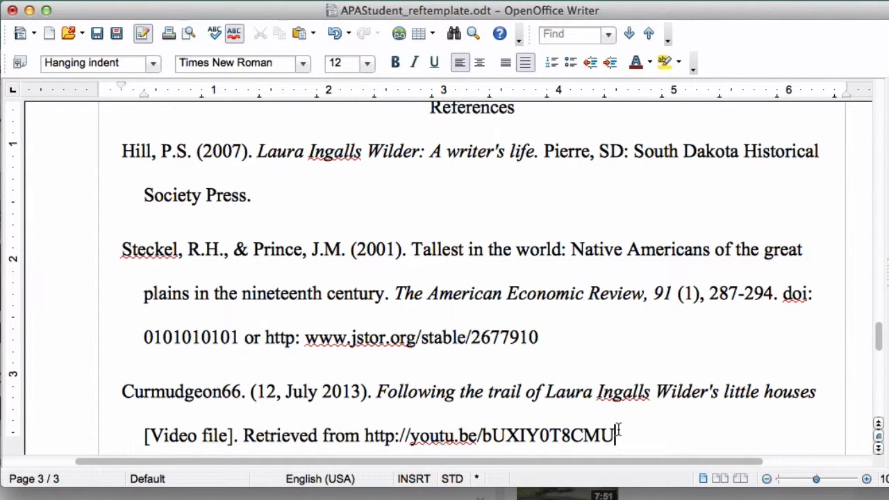
- Move the Curmudgeon66 video reference into a new paragraph above the book entry so the references are in alphabetical order
click(121, 150)
key(Return)
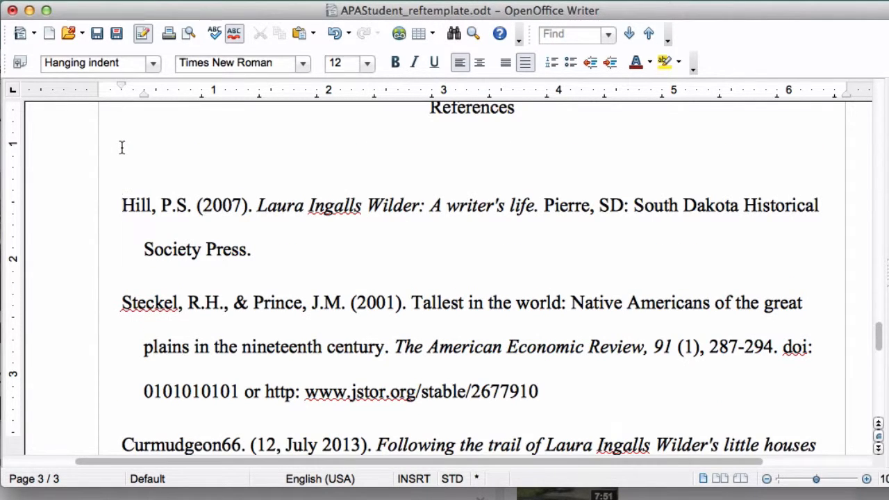
scroll(453, 280, down, 3)
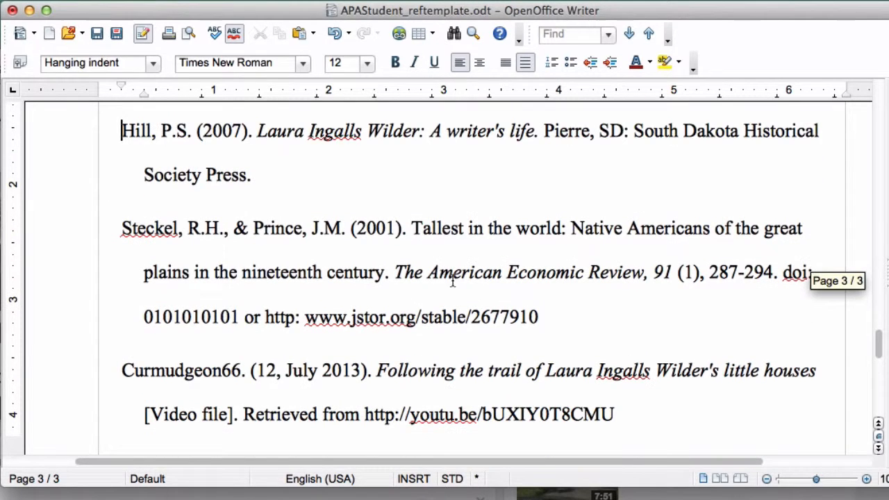
drag(633, 413, 116, 364)
key(cmd+c)
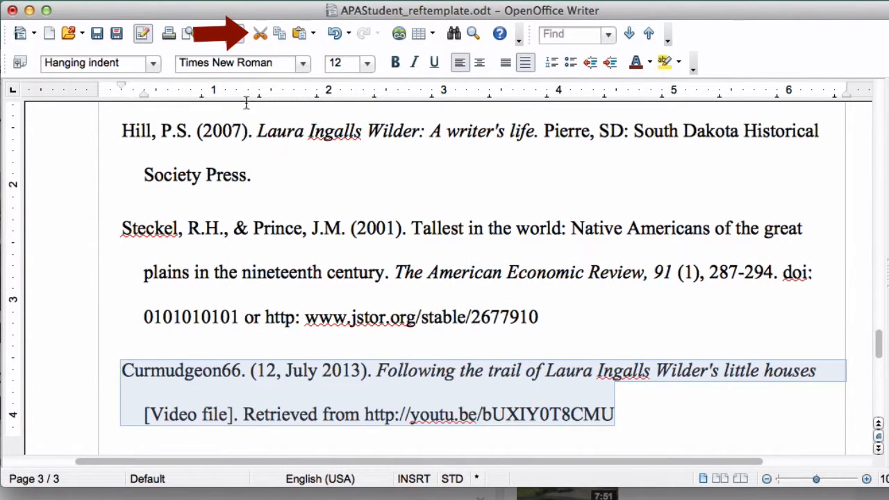
click(259, 34)
scroll(308, 242, up, 4)
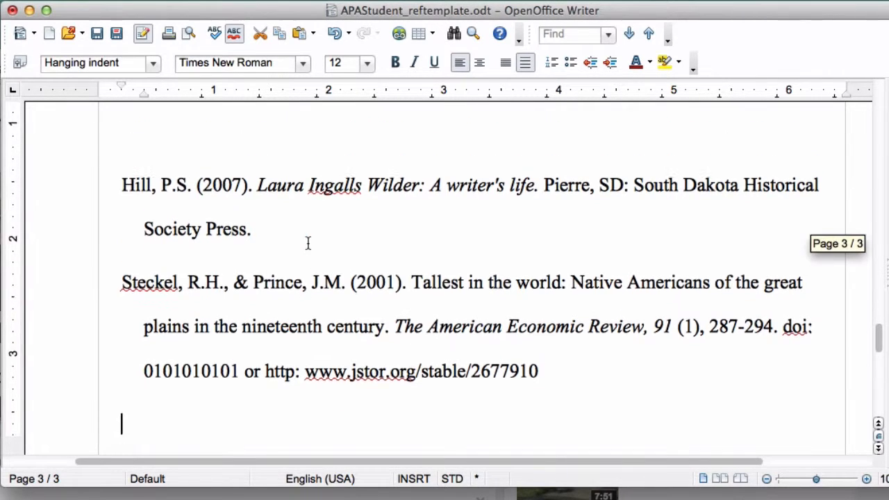
click(122, 191)
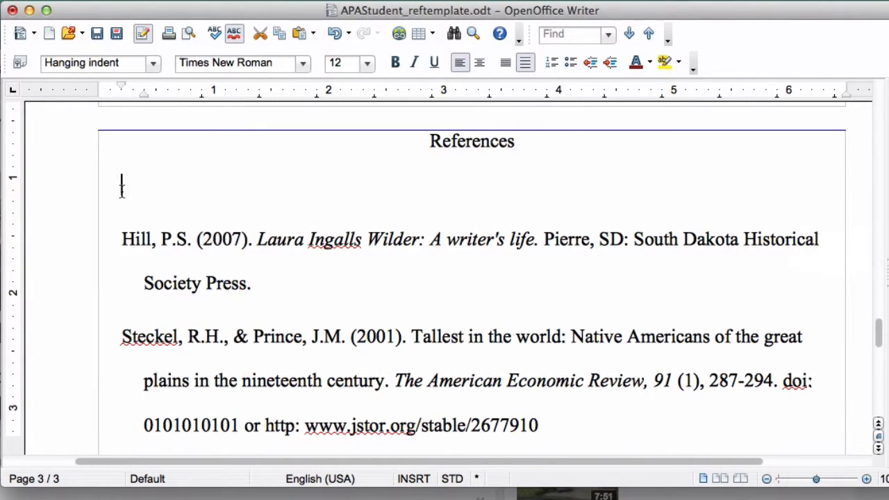
click(300, 30)
scroll(522, 269, down, 2)
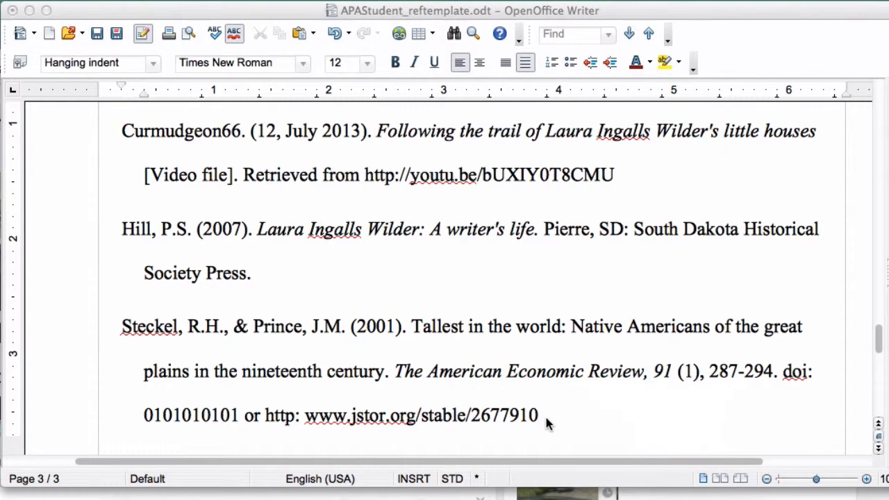
- Delete the References heading and all three reference entries from the page
click(546, 417)
drag(539, 415, 186, 218)
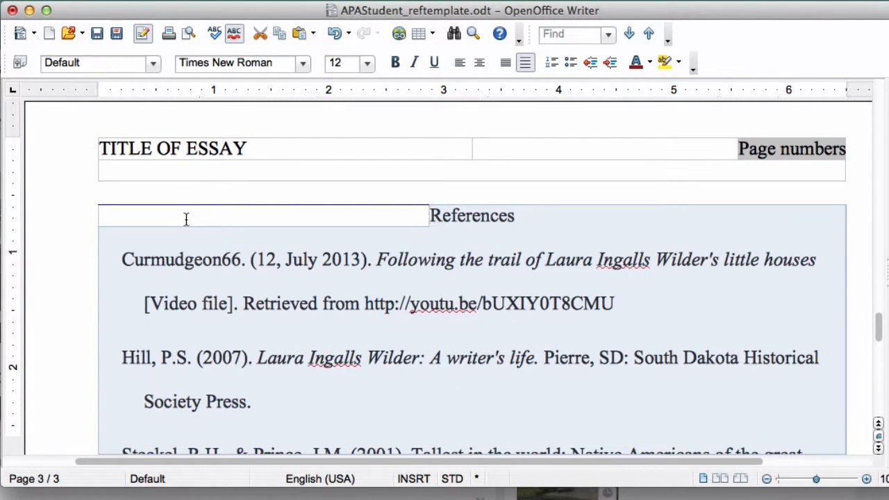
key(BackSpace)
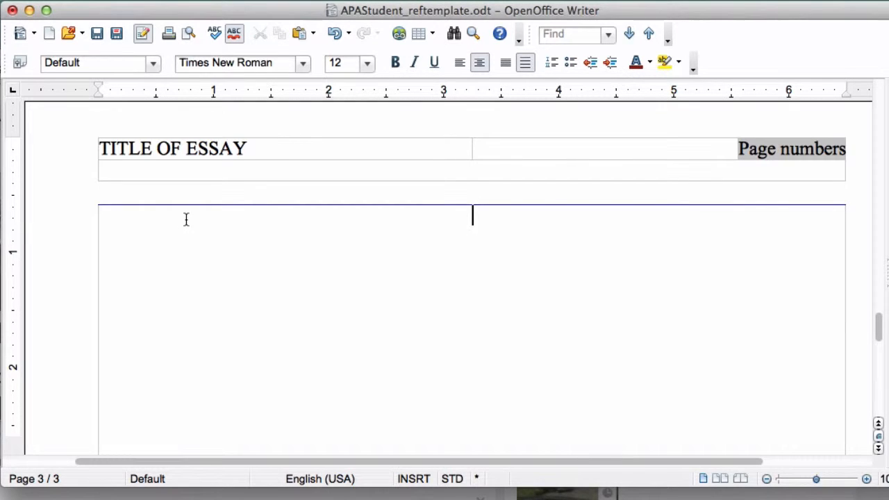